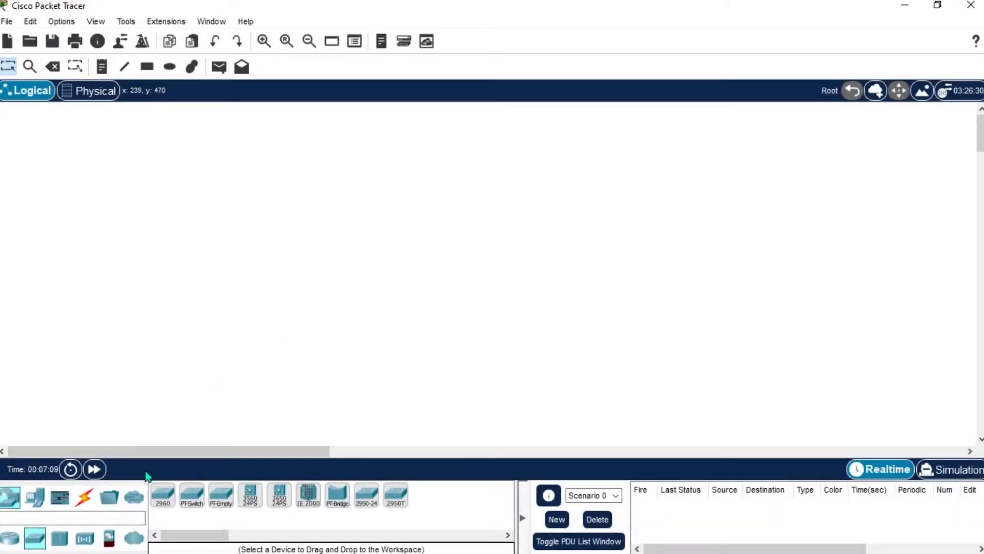
Step: Place a 2960 switch in the logical workspace, with two PCs on one side and a server on the other
left_click(161, 499)
left_click(372, 250)
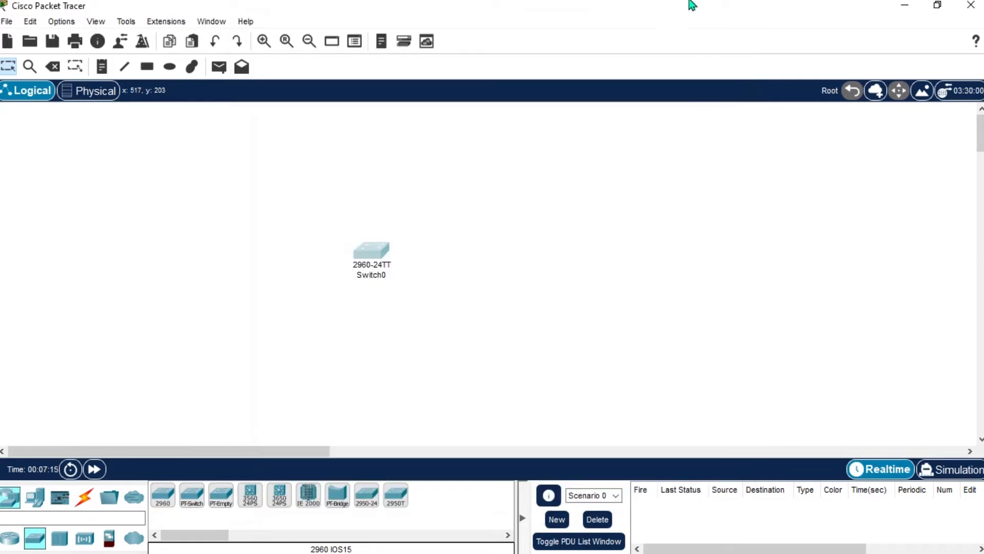
left_click(31, 500)
left_click(162, 497)
left_click(183, 222)
left_click_drag(158, 492, 183, 341)
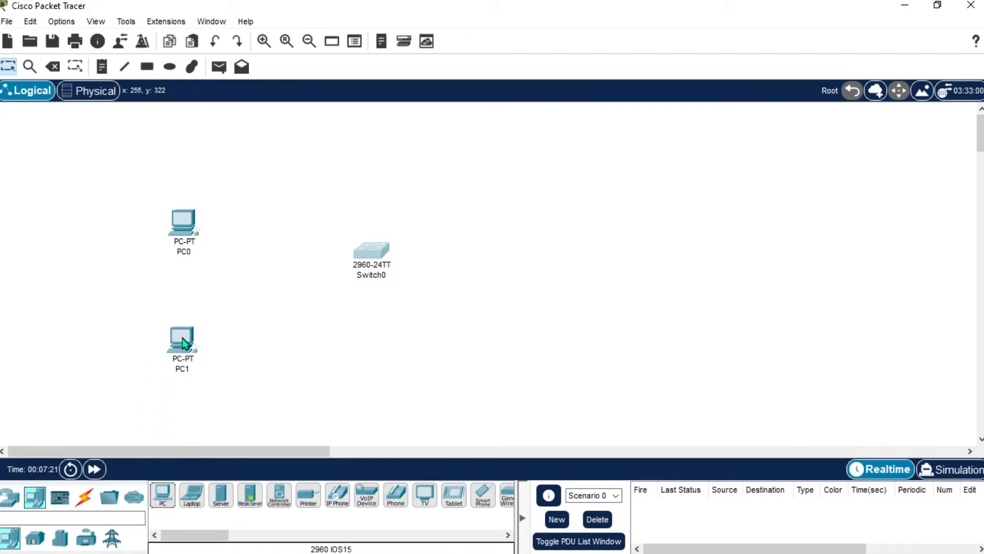
left_click(236, 496)
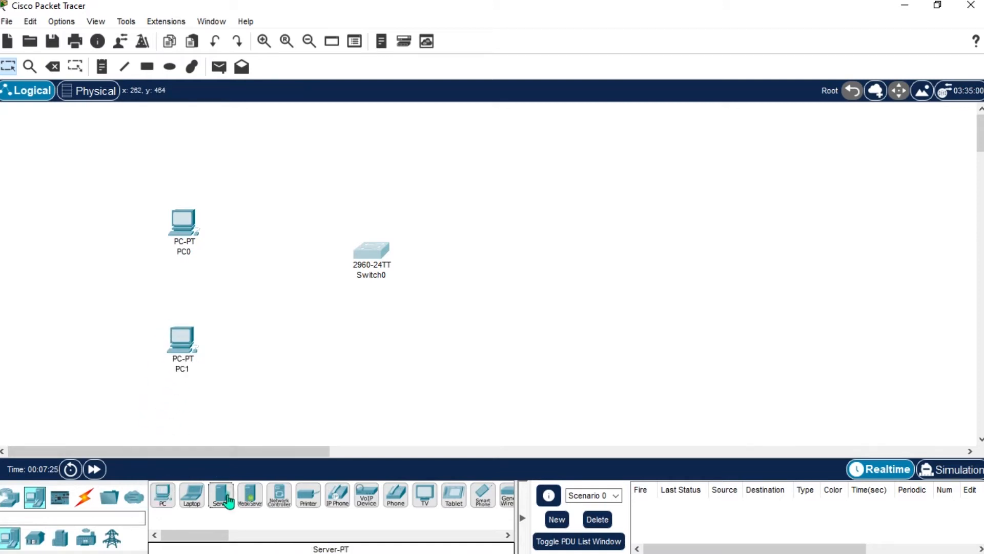
left_click(620, 251)
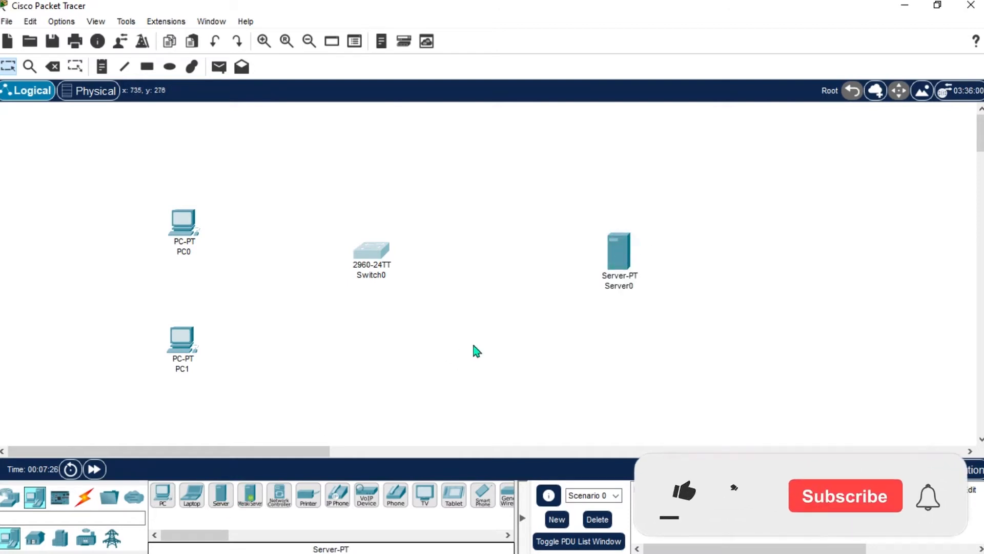
Step: Connect PC0 to the switch using the automatically chosen connection type
left_click(87, 497)
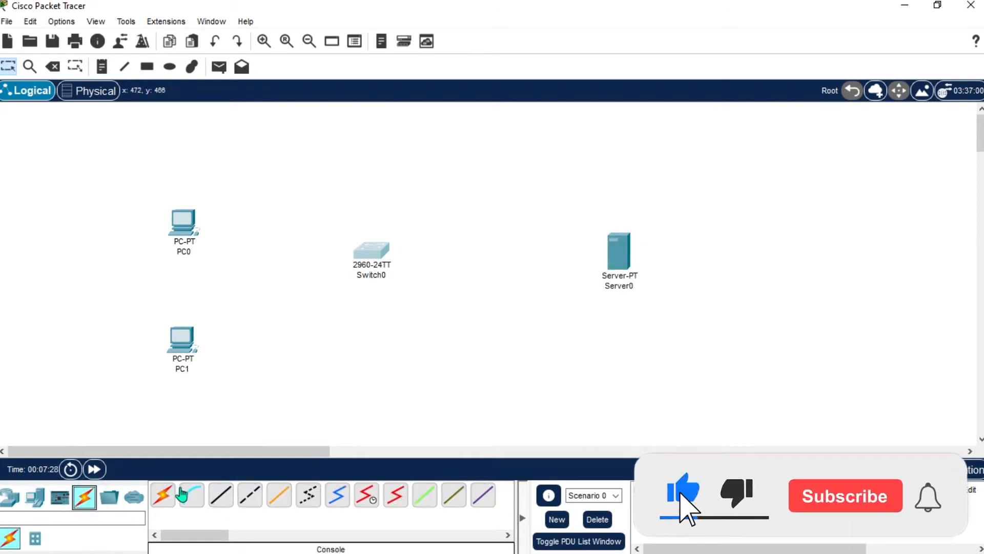
left_click(163, 495)
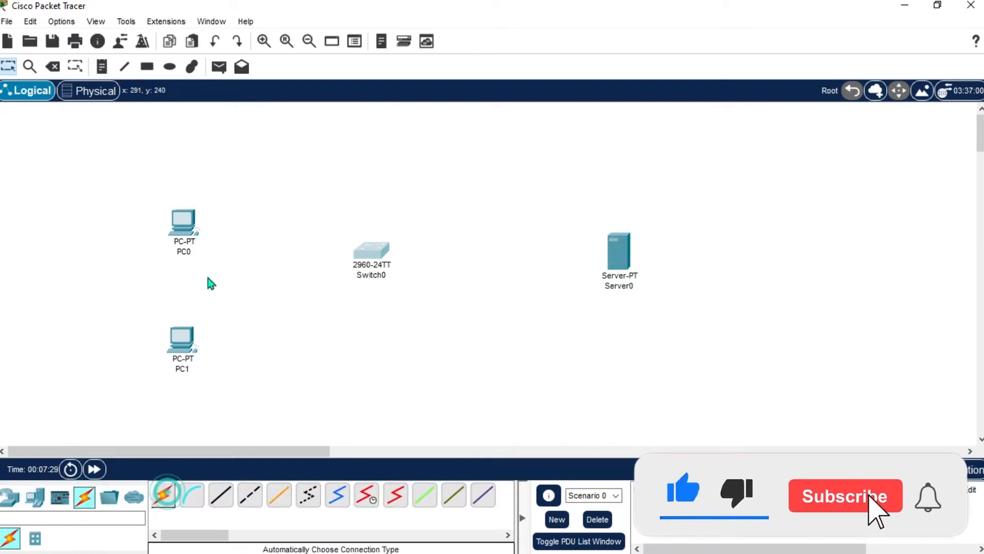
left_click(180, 217)
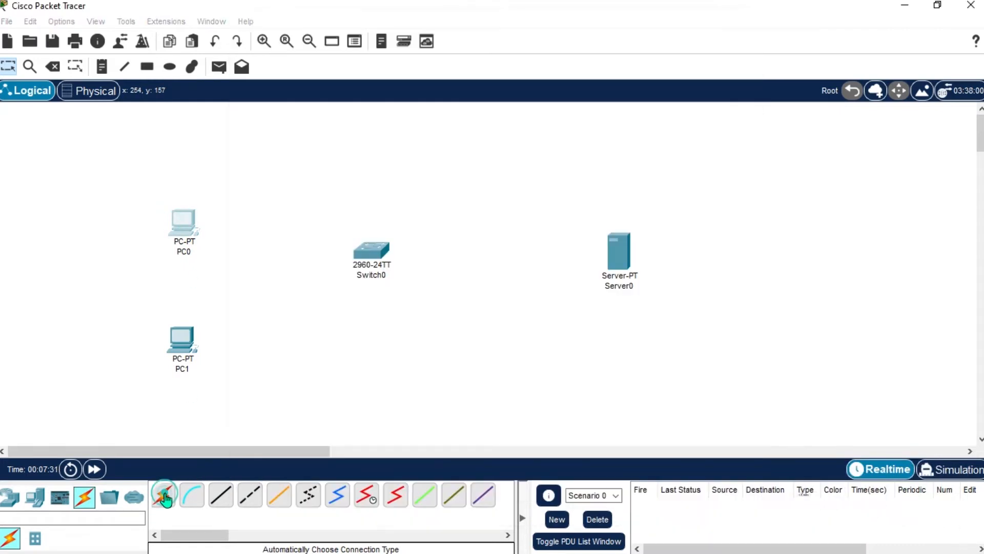
left_click(163, 495)
left_click(183, 223)
left_click(368, 256)
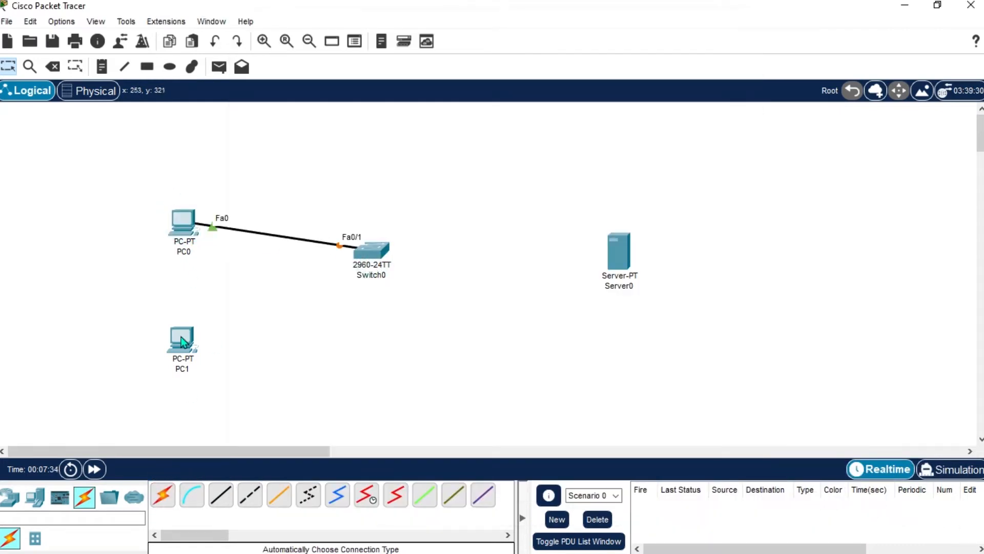
Step: Connect PC1 and Server0 to the switch with automatically chosen cables
left_click(163, 496)
left_click(182, 341)
left_click(369, 256)
left_click(163, 496)
left_click(372, 251)
left_click(619, 251)
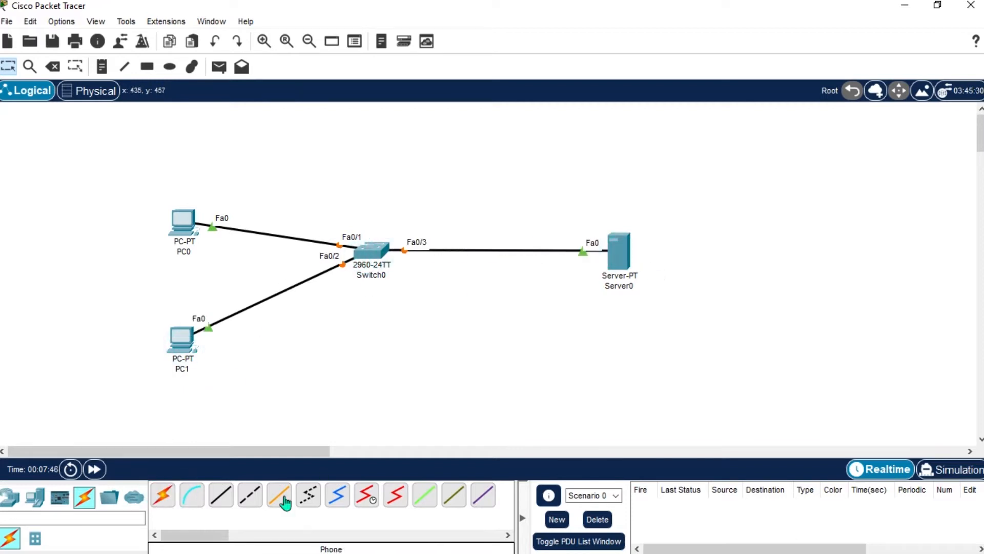
Step: Set PC0's static IPv4 address to 192.168.1.3 in its IP configuration
left_click(183, 224)
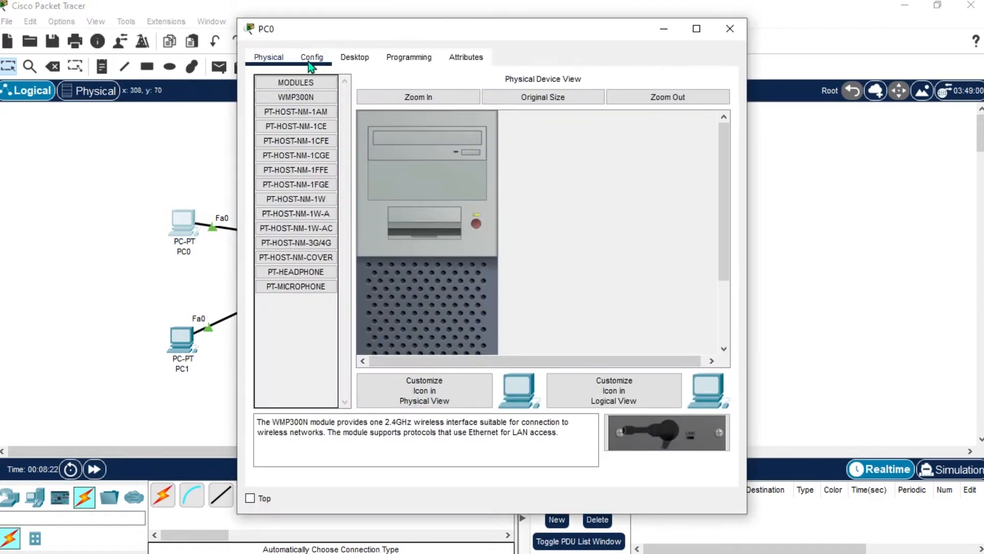
left_click(732, 29)
left_click(181, 232)
left_click(354, 58)
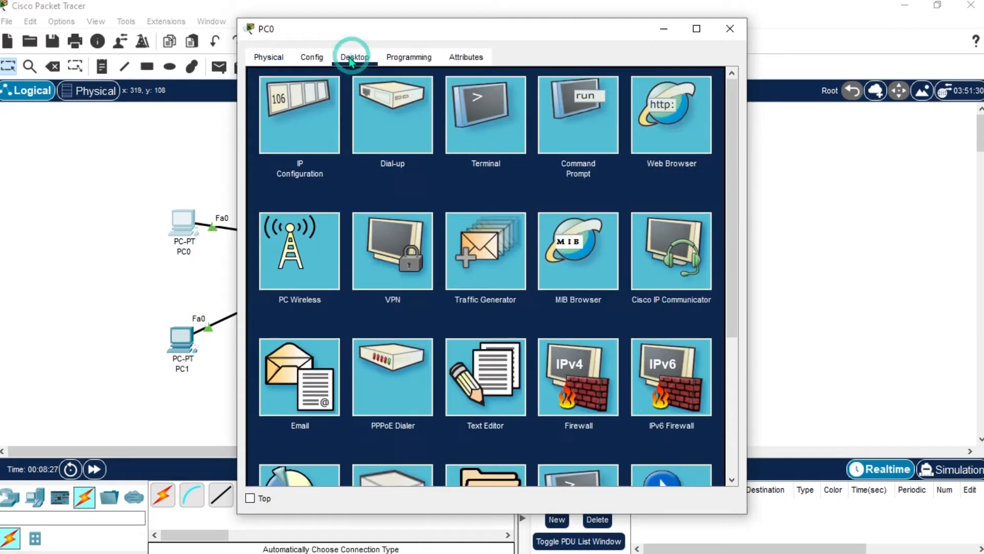
left_click(300, 133)
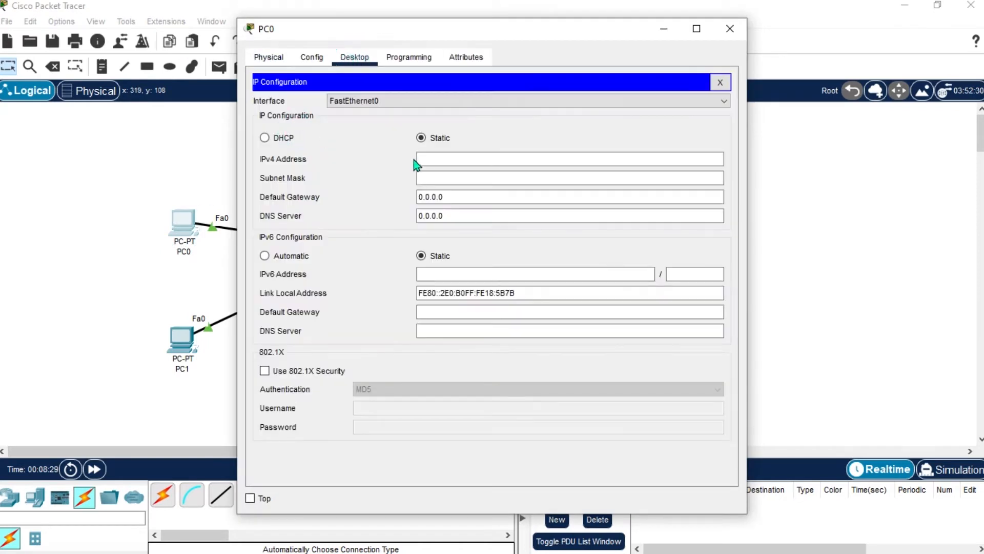
left_click(433, 158)
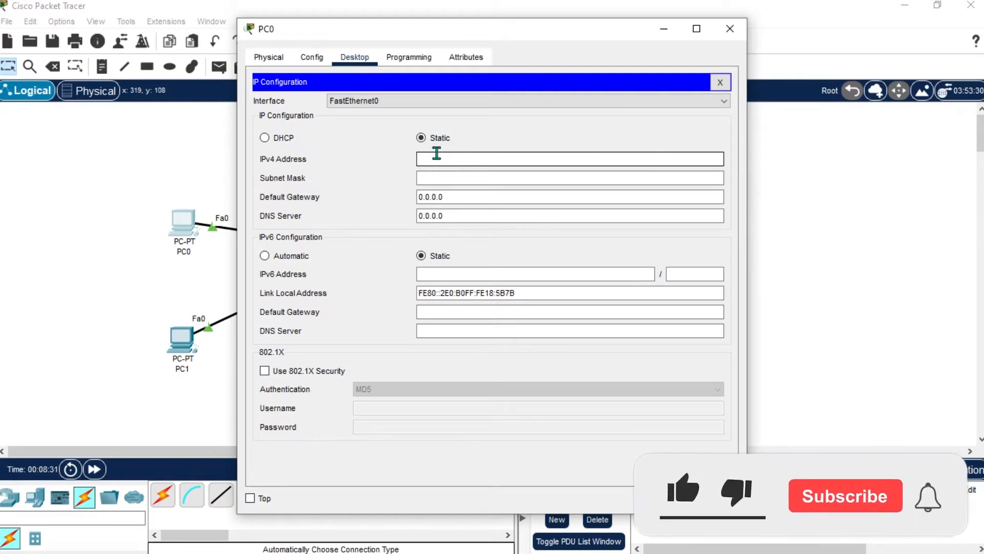
type("192.")
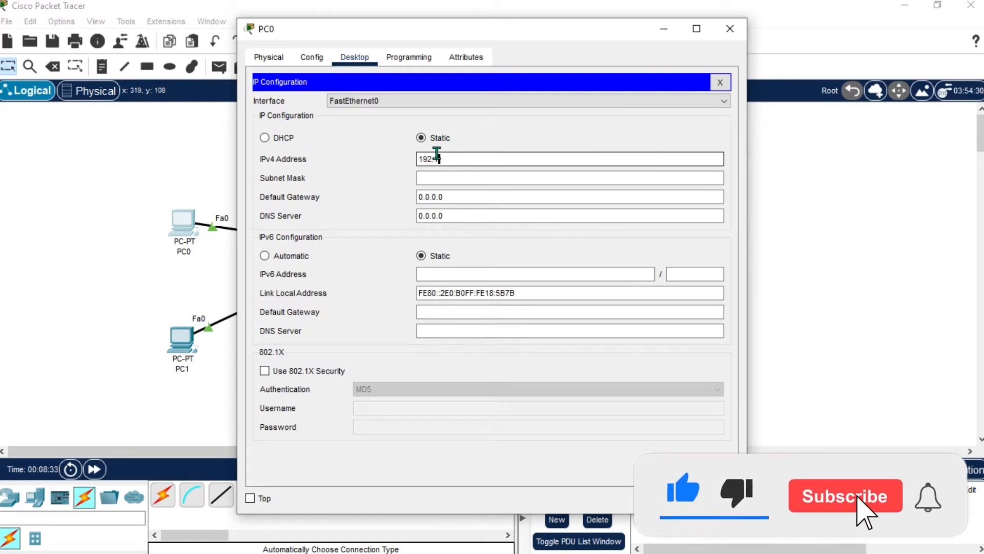
type("168.1")
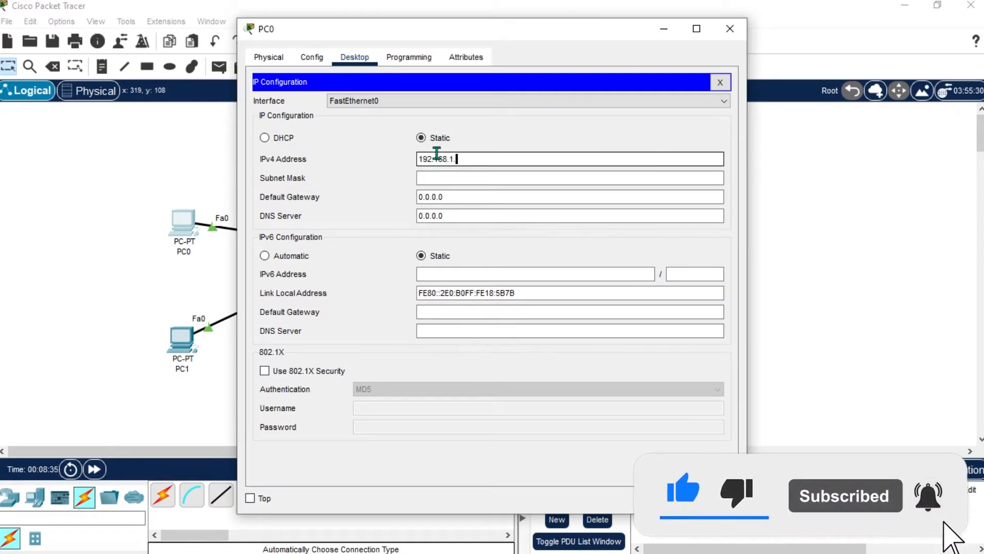
type(".3")
key("ctrl+a")
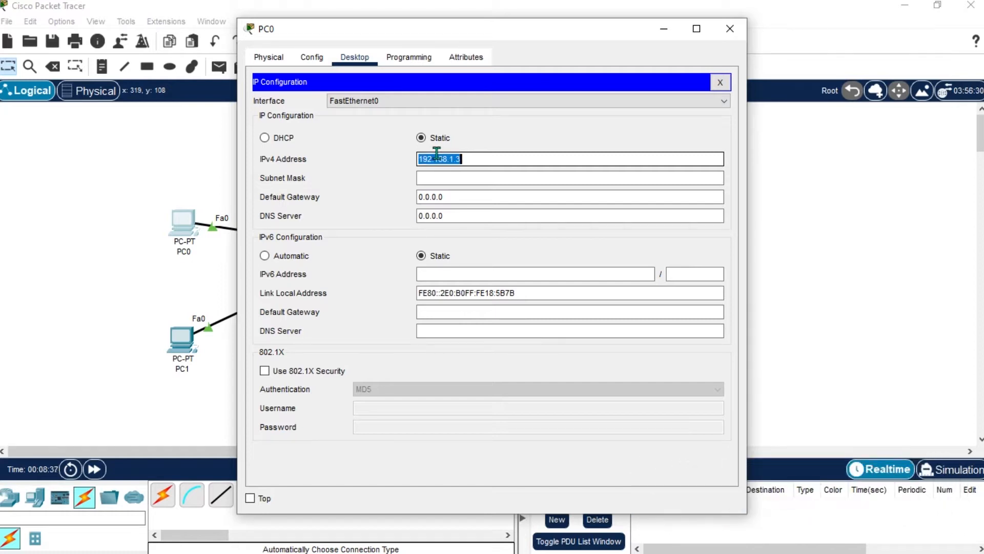
key("Right")
Step: Fill in PC0's subnet mask as 255.255.255.0 and its DNS server as 192.168.1.1, and close the configuration window
key("Tab")
key("Tab")
key("Tab")
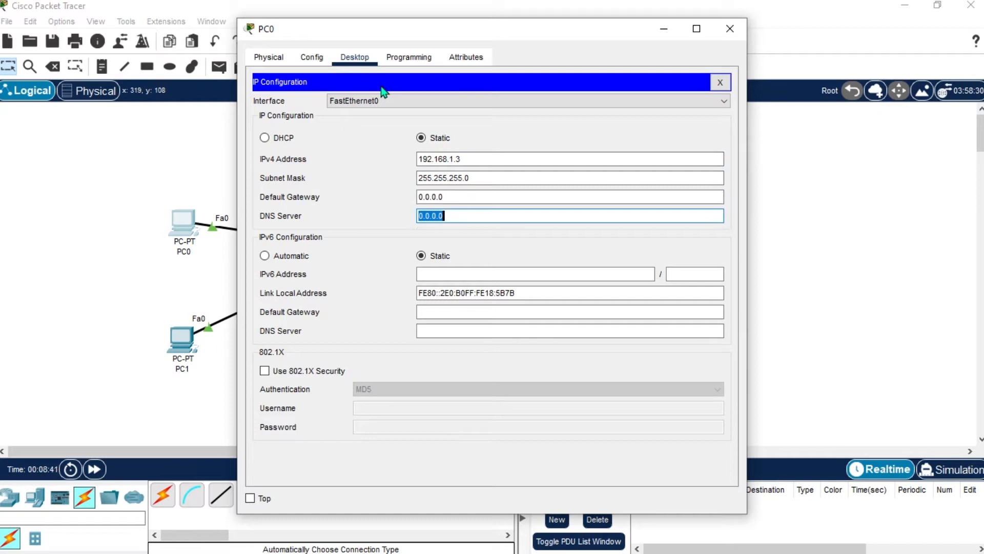
type("192.168.1.")
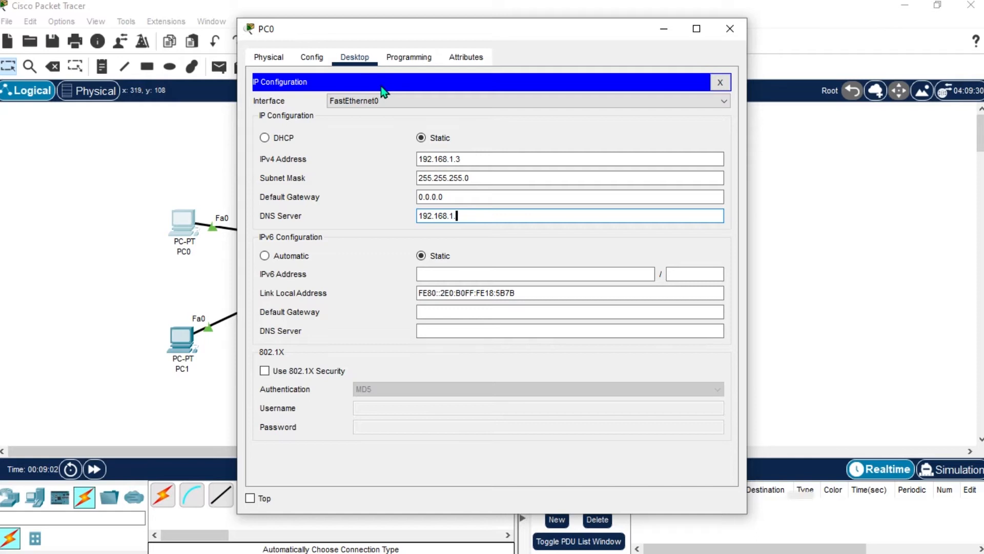
type("1")
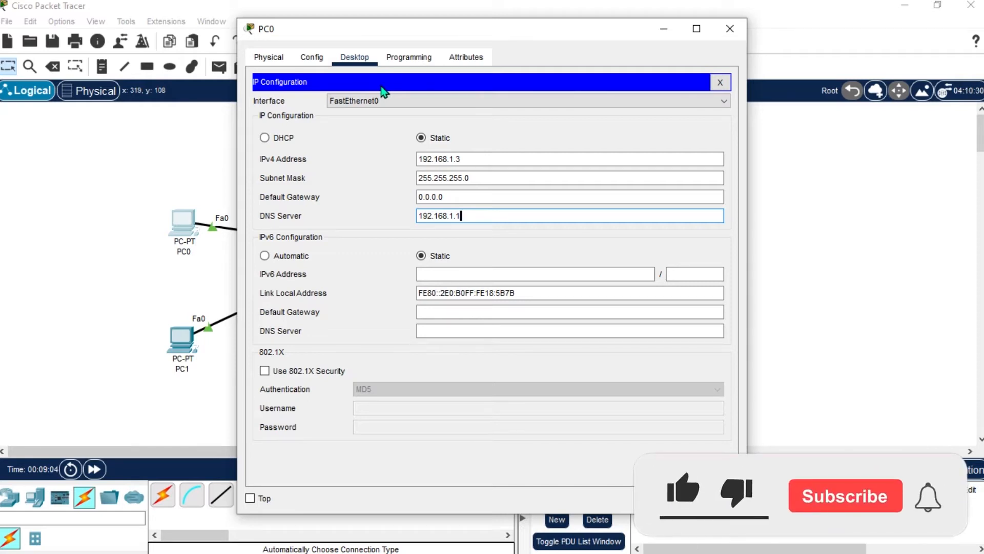
left_click(731, 28)
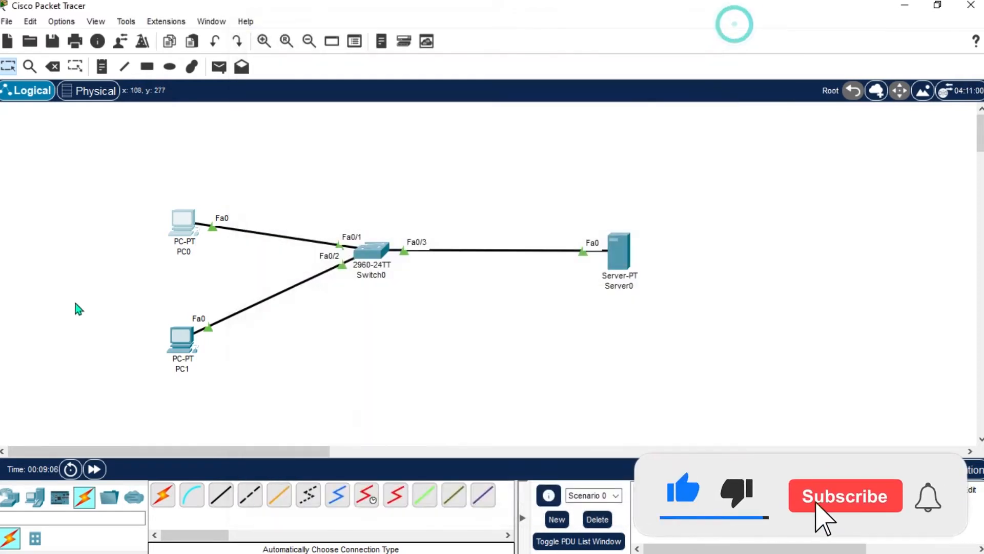
Step: Add a text note reading 192.168.1.3 beneath PC0
left_click(165, 270)
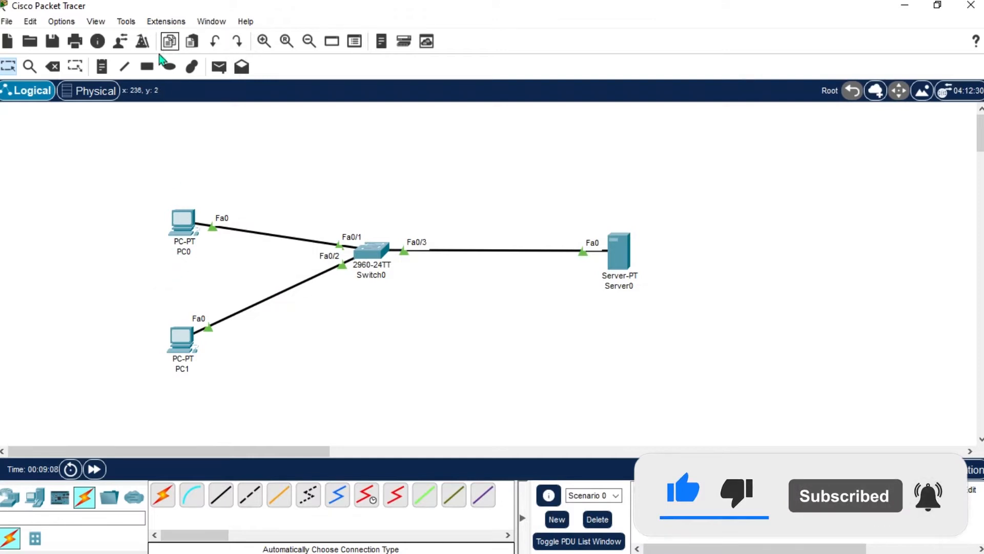
left_click(105, 73)
left_click(141, 263)
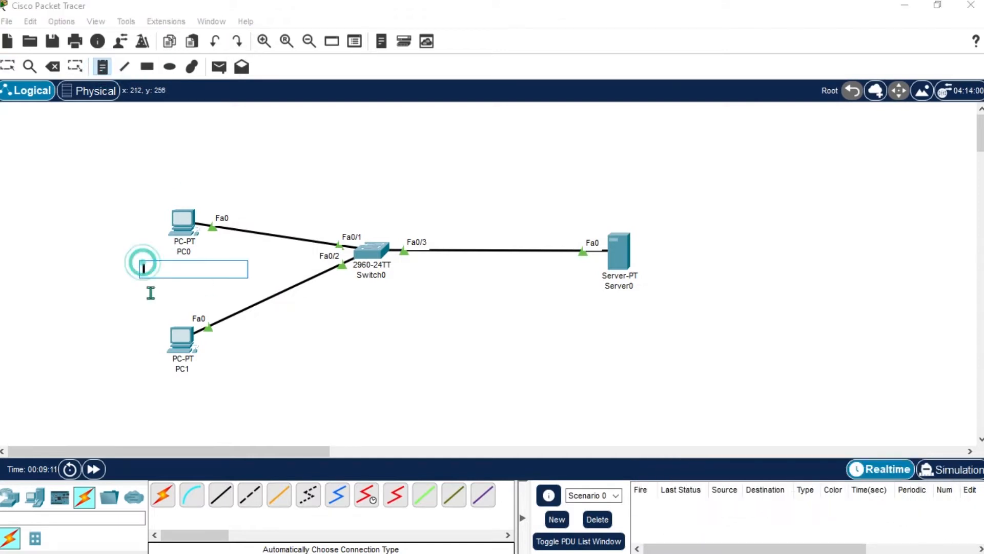
type("192.168.1.3")
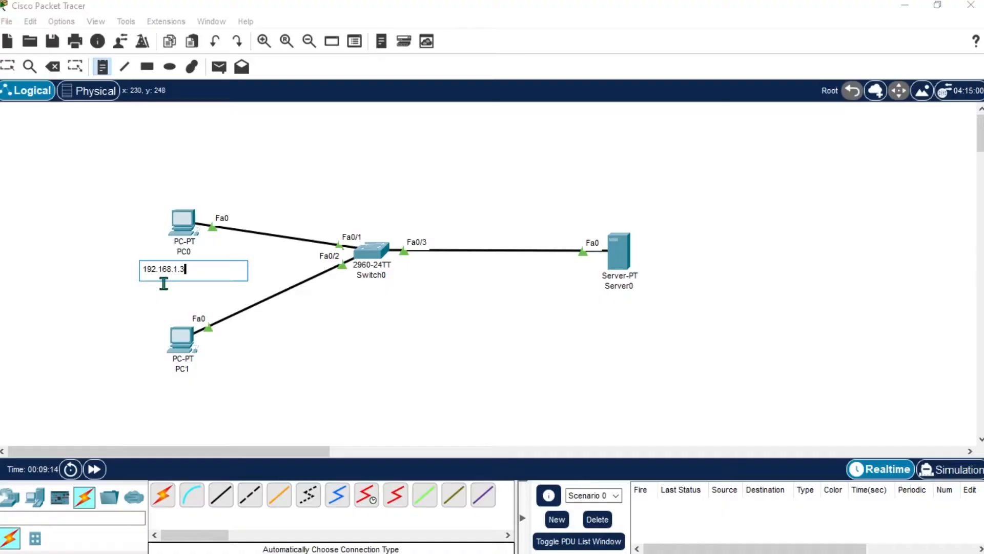
left_click(17, 332)
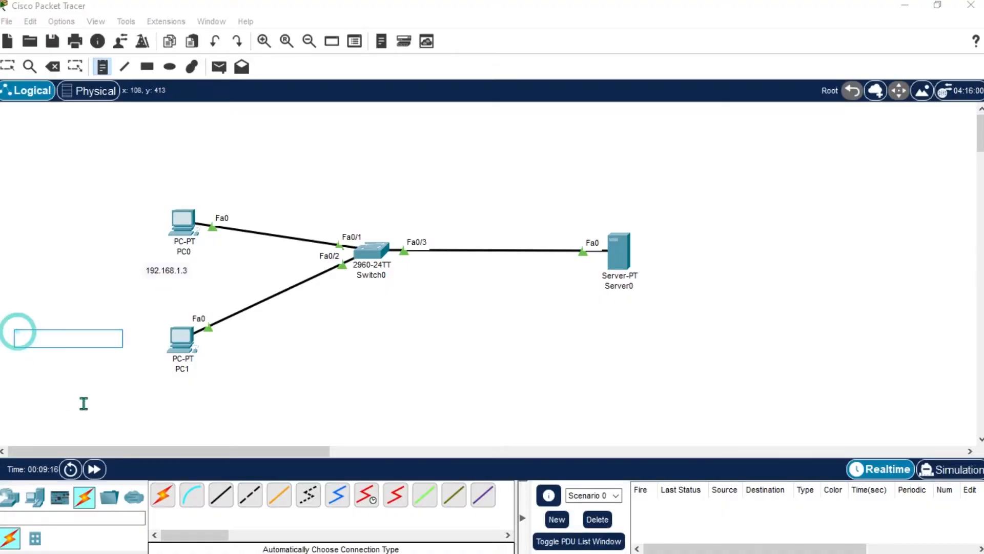
Step: Add a text note reading 192.168.1.4 beneath PC1
left_click(150, 401)
left_click(151, 384)
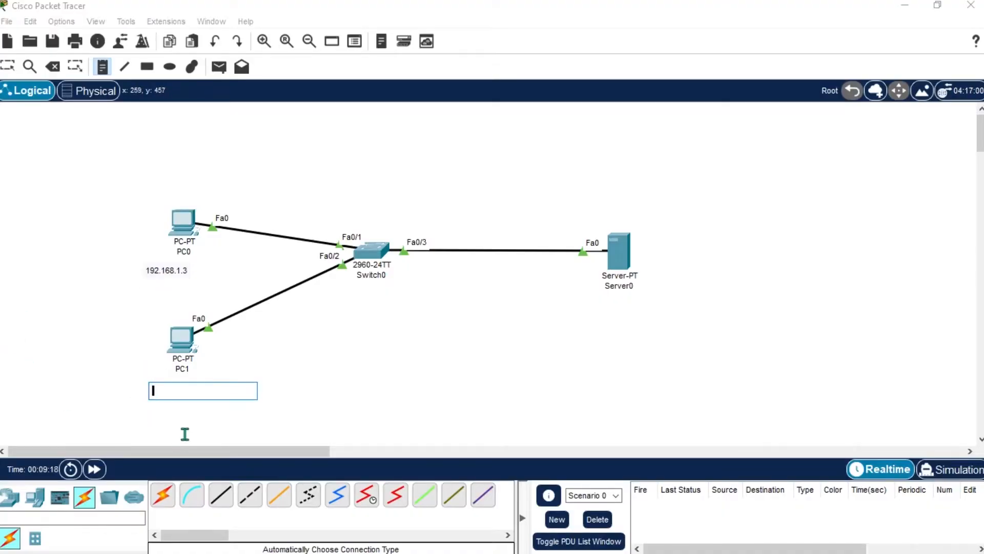
type("192.168.1.3")
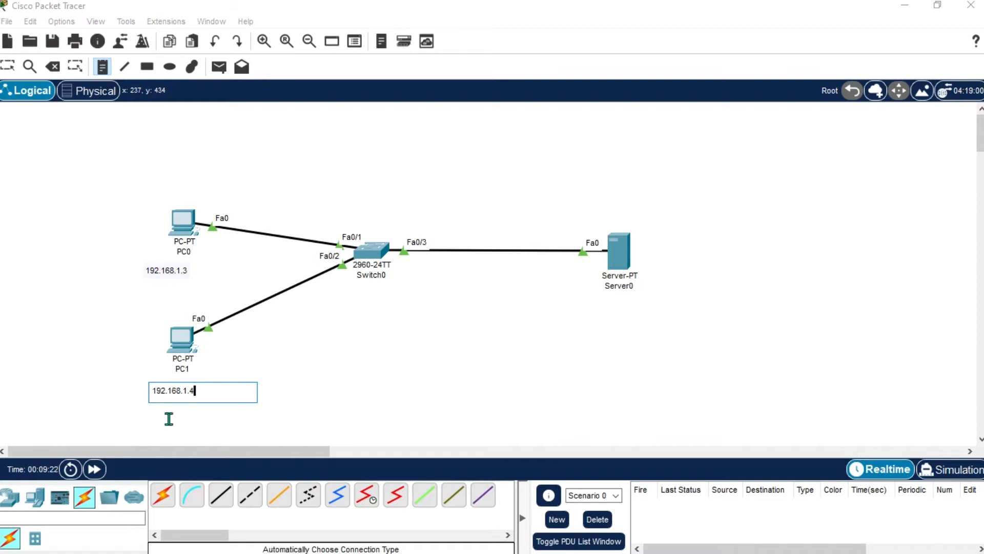
Step: Add a two-line text note beneath Server0 with 192.168.1.1 and 192.168.1.2, and leave the note tool
left_click(593, 301)
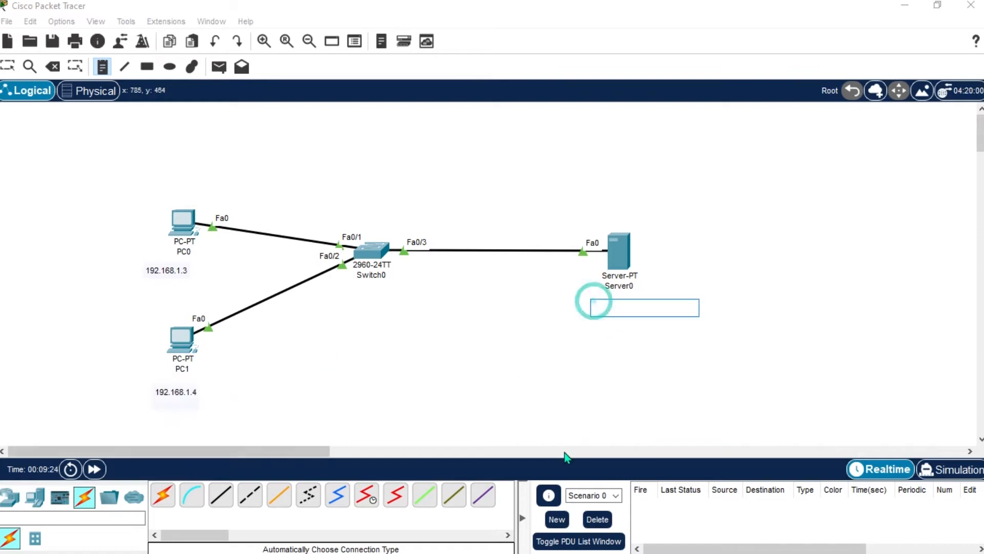
type("192.168.1.3")
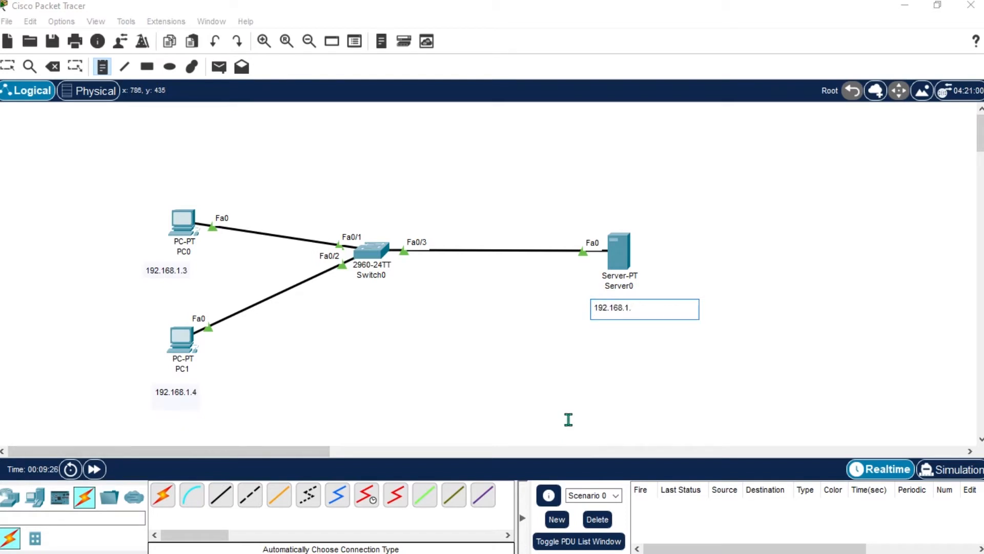
key("Return")
type("192.168.1.3")
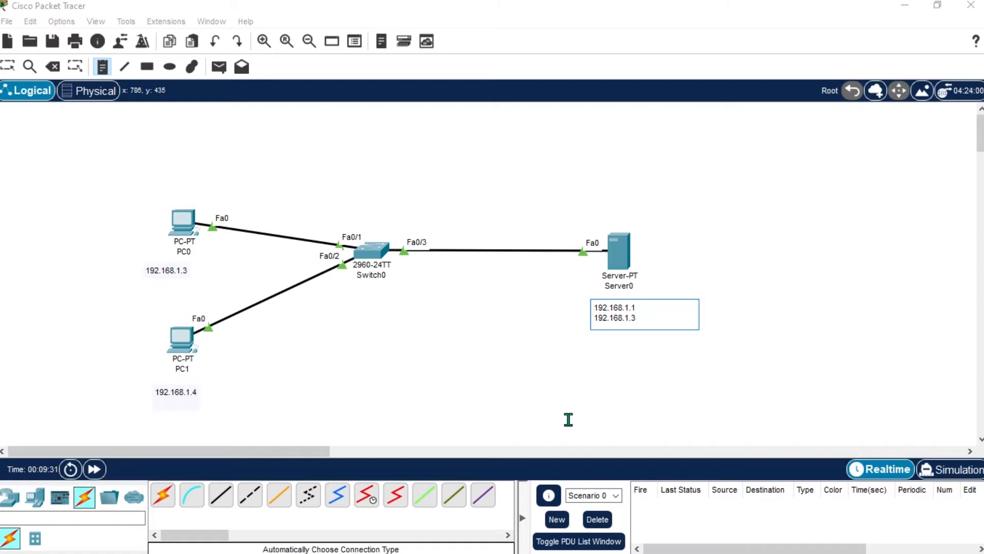
key("BackSpace")
type("2")
left_click(188, 224)
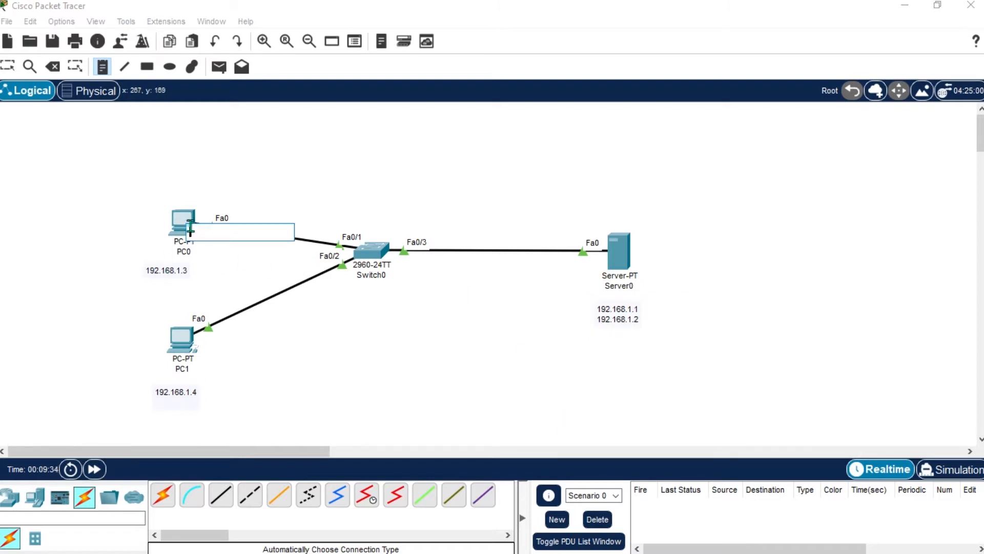
key("Escape")
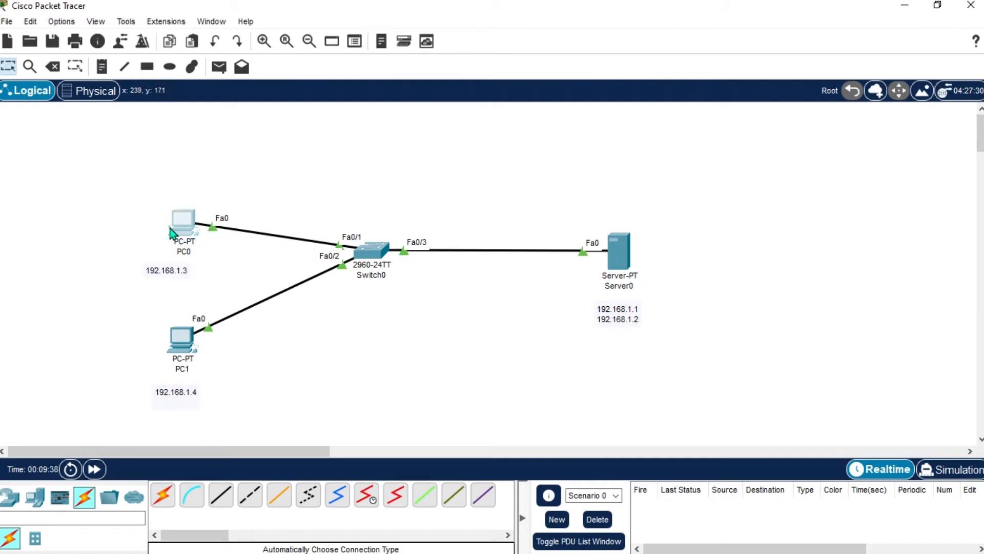
Step: Review the IP configuration of PC0 and close its window
left_click(183, 222)
left_click(310, 121)
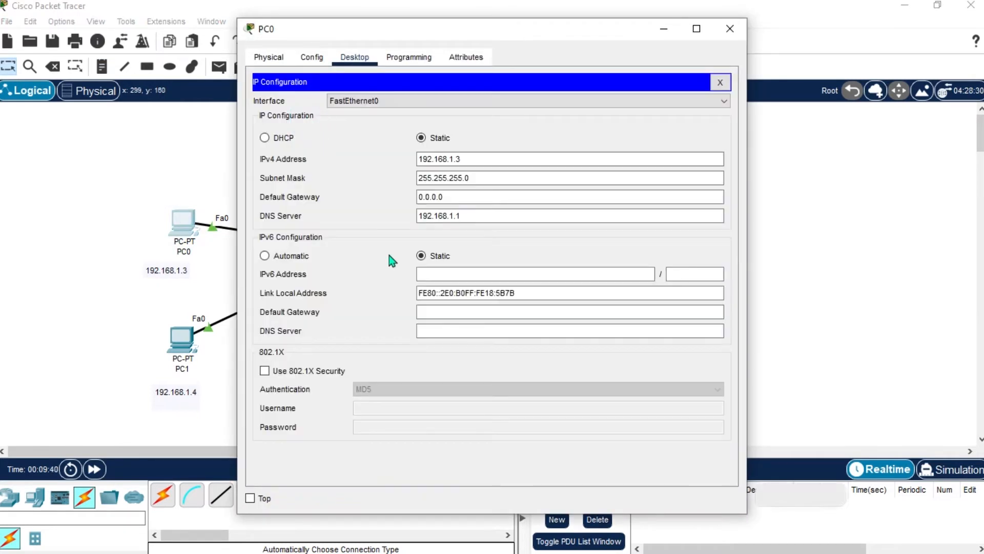
left_click(724, 31)
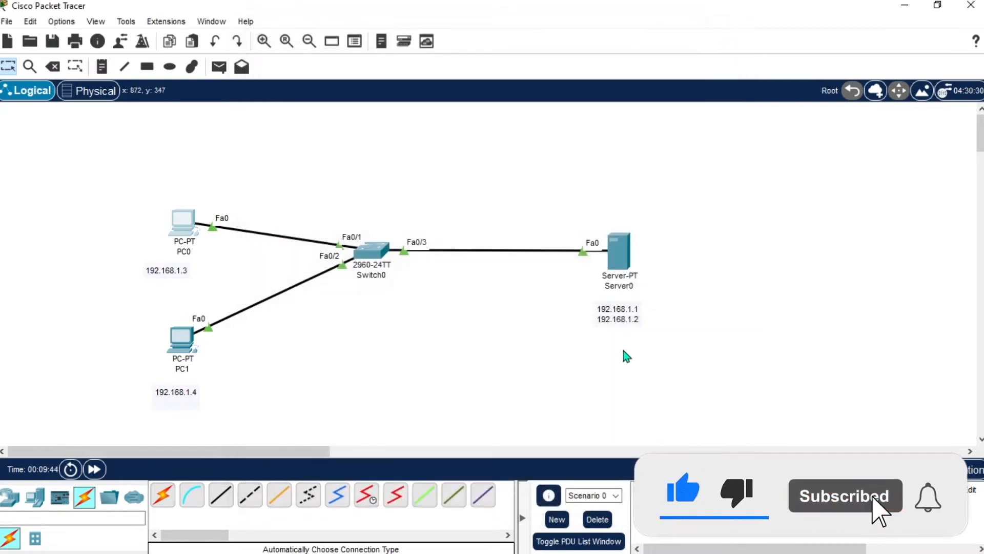
left_click(102, 66)
left_click(587, 316)
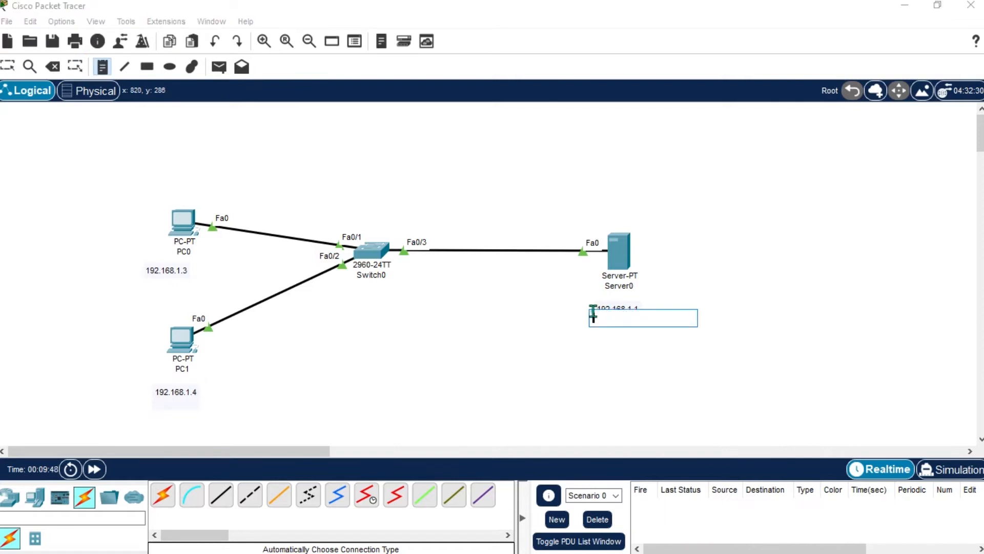
left_click(725, 373)
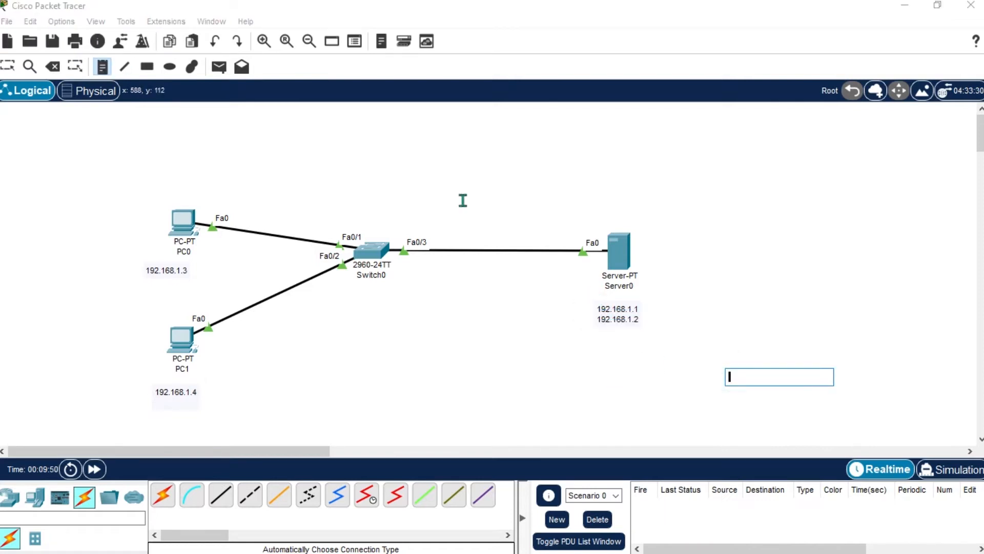
Step: Add a two-line text note reading dns and email beside Server0's address note, and leave the note tool
left_click(665, 310)
type("d")
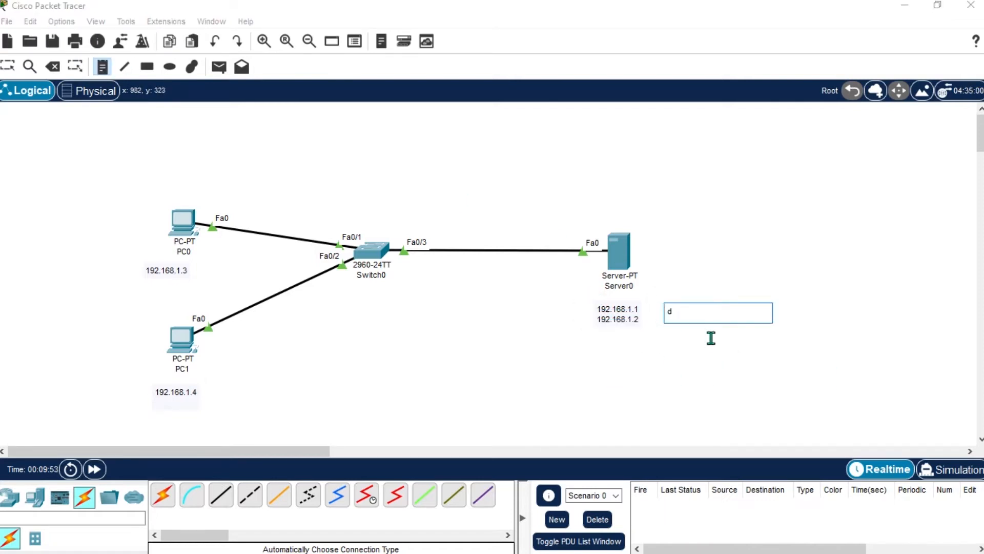
type("ns")
key("Return")
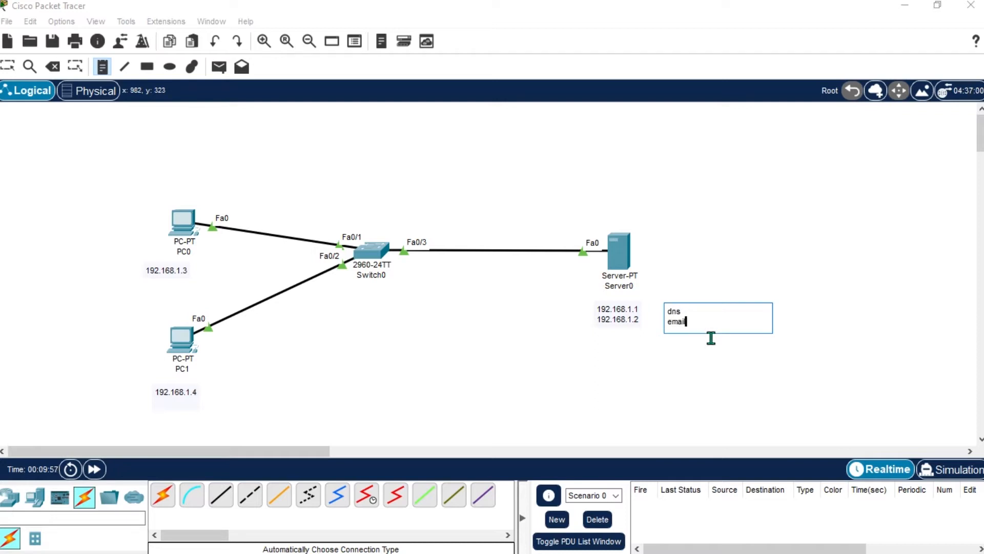
type("email")
key("Return")
left_click(712, 200)
key("Escape")
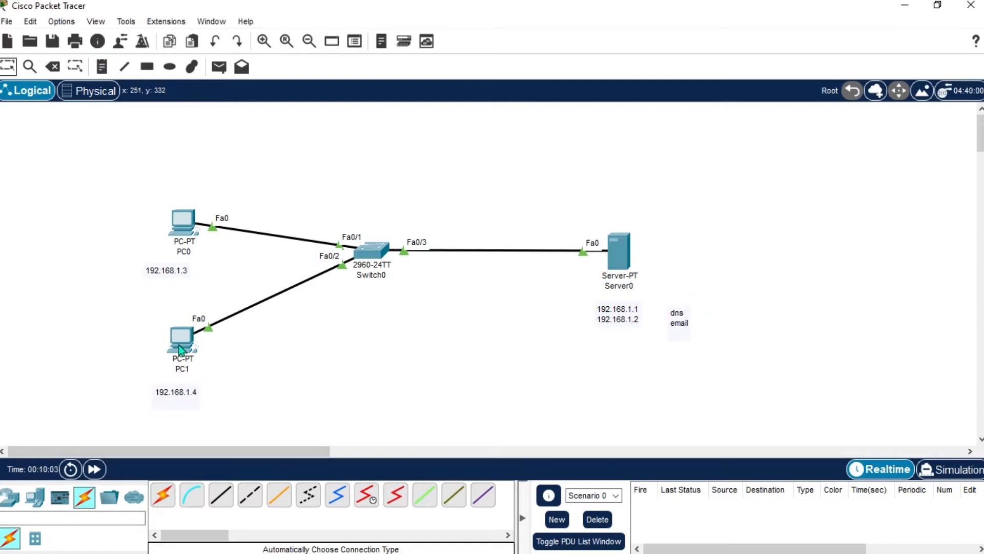
Step: Assign PC1 the static IPv4 address 192.168.1.4 with subnet mask 255.255.255.0
left_click(181, 339)
left_click(311, 57)
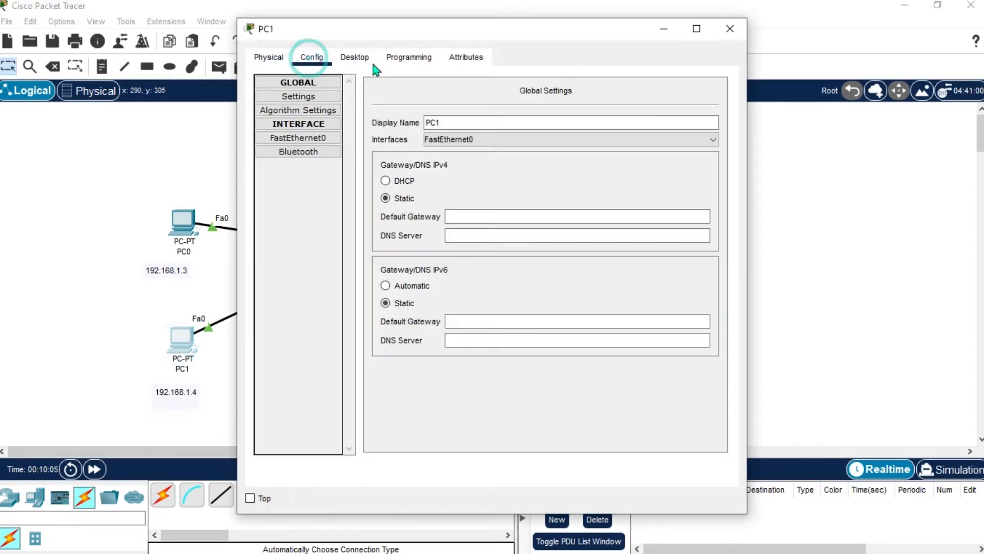
left_click(354, 56)
left_click_drag(476, 32, 302, 22)
left_click(119, 148)
left_click(318, 146)
type("192.168.1.3")
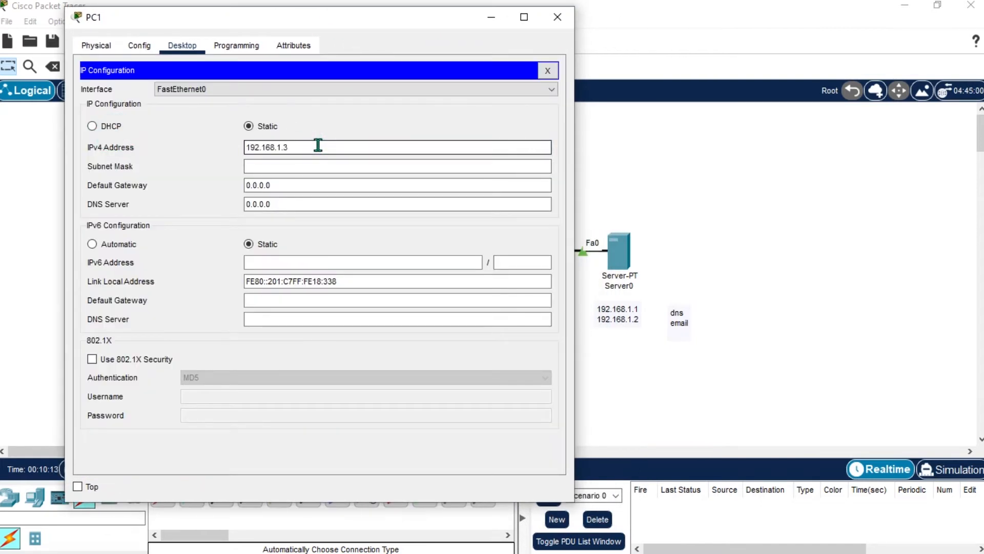
type("4")
key("Tab")
Step: Set PC1's IPv4 DNS server to 192.168.1.1 and close its window
key("Tab")
key("Tab")
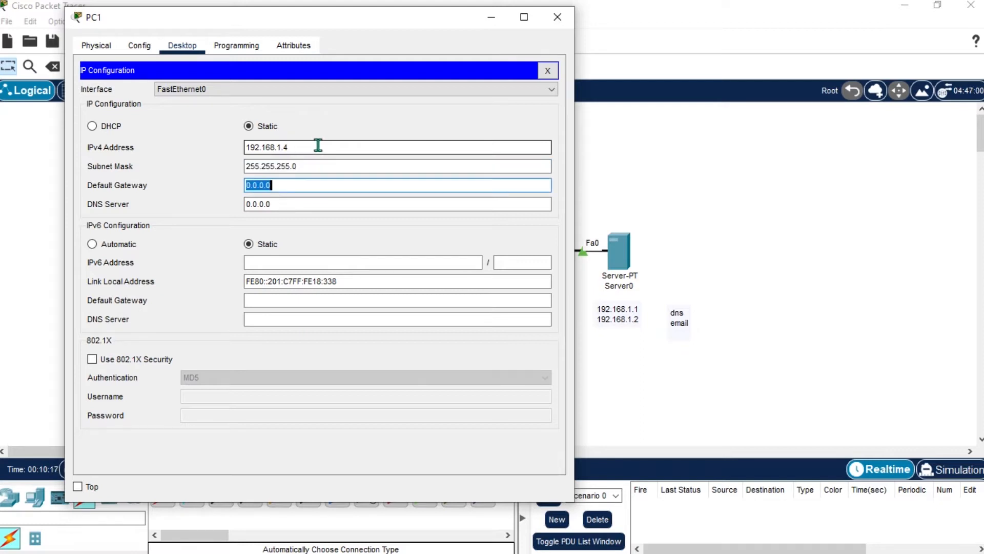
type("192.168.1.3")
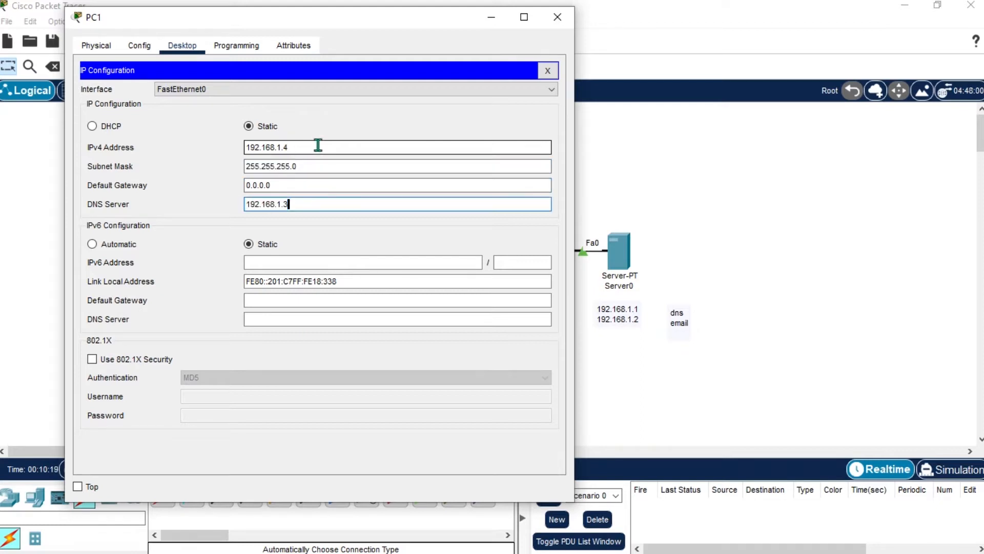
key("BackSpace")
left_click(548, 72)
left_click(557, 17)
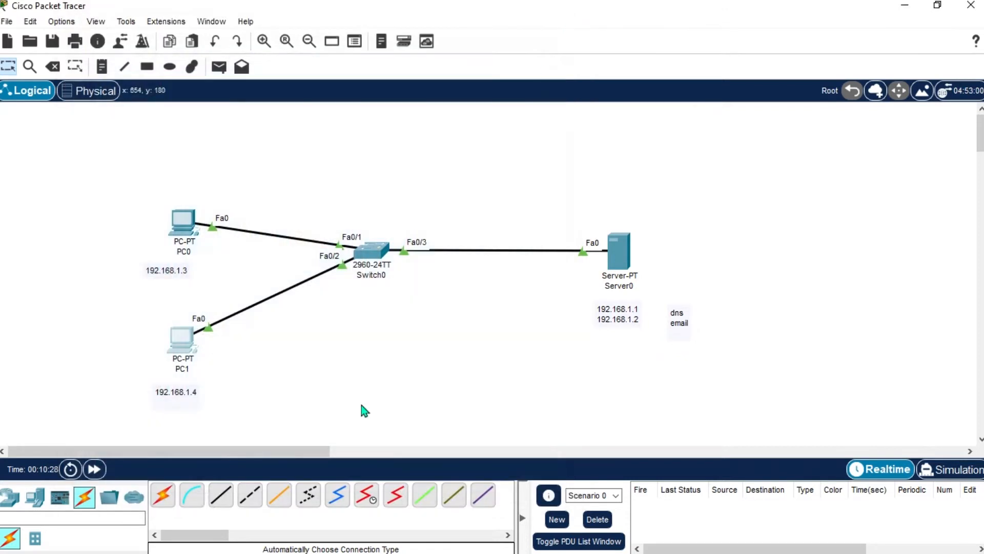
Step: Assign Server0 the static IPv4 address 192.168.1.2 with subnet mask 255.255.255.0
left_click(620, 255)
left_click(367, 57)
left_click_drag(429, 24, 241, 11)
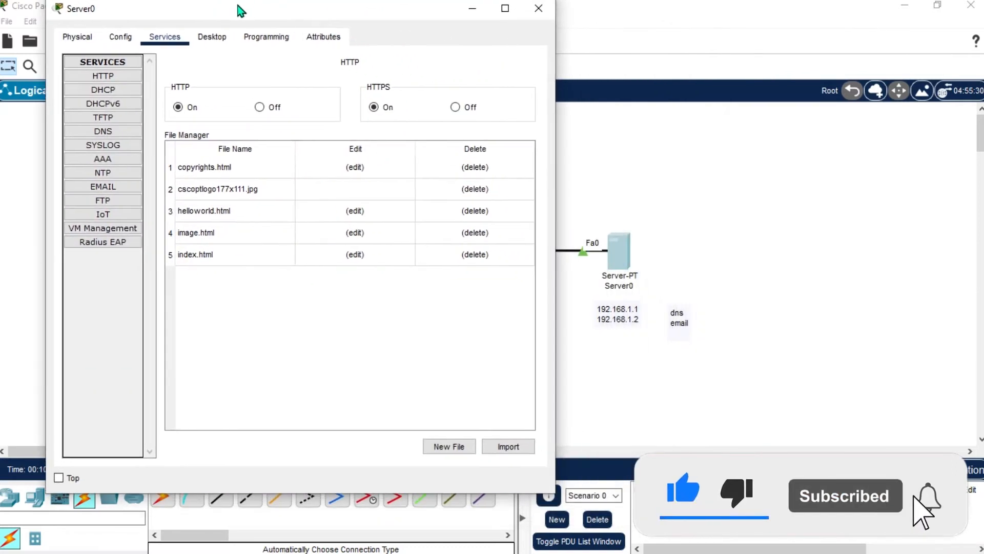
left_click(213, 36)
left_click(122, 93)
left_click(252, 120)
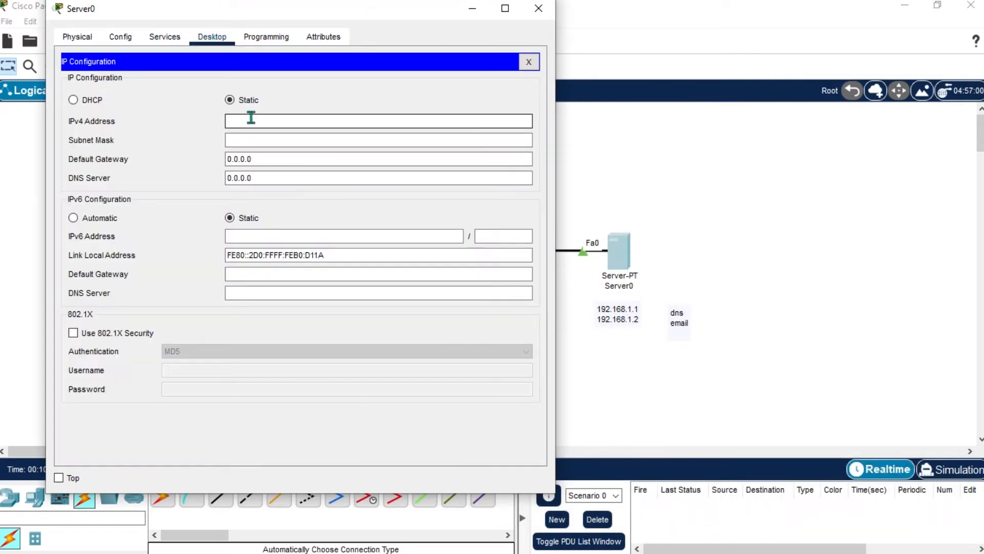
type("192.168.1.3")
key("BackSpace")
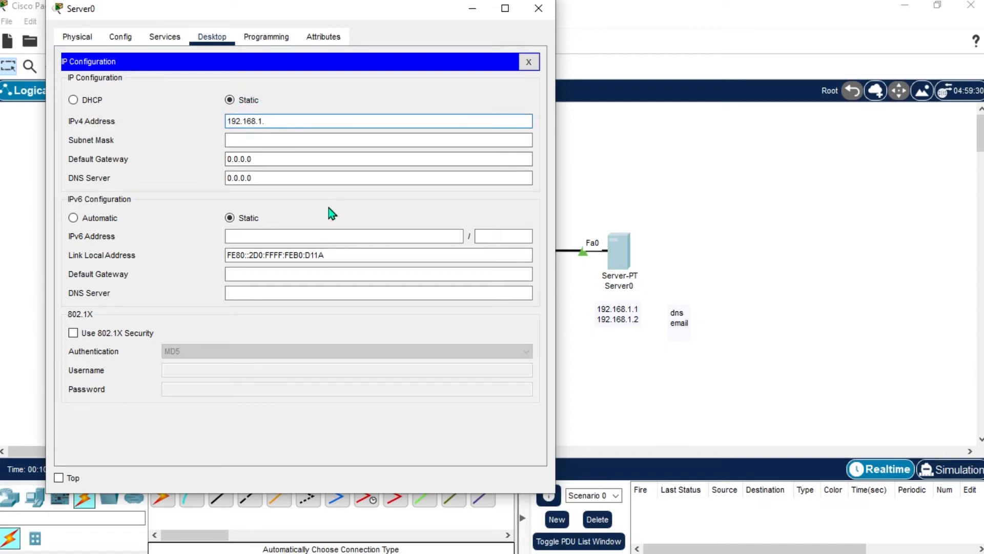
type("2")
key("Tab")
Step: Set Server0's IPv4 DNS server to 192.168.1.2 and close its window
key("Tab")
key("Tab")
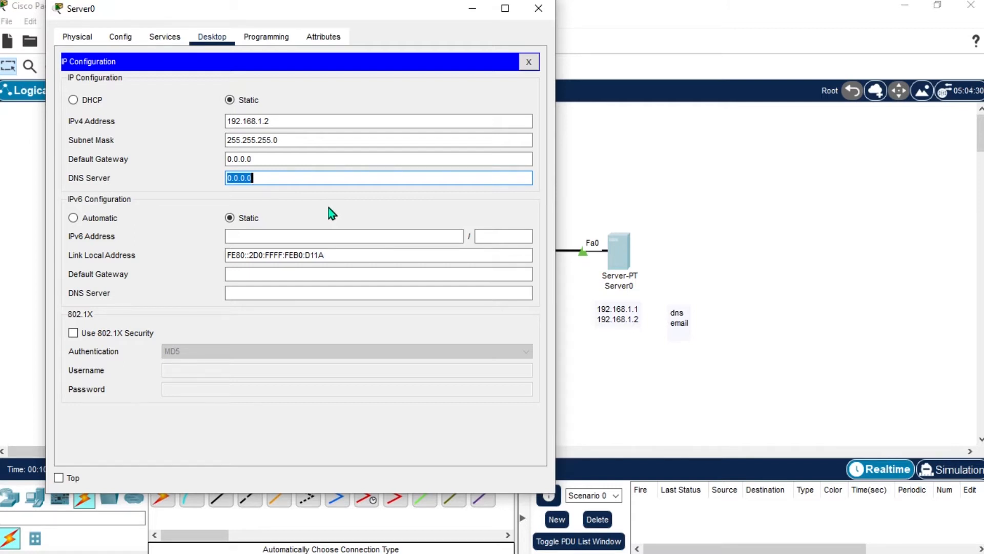
type("192.168.1.3")
key("BackSpace")
type("2")
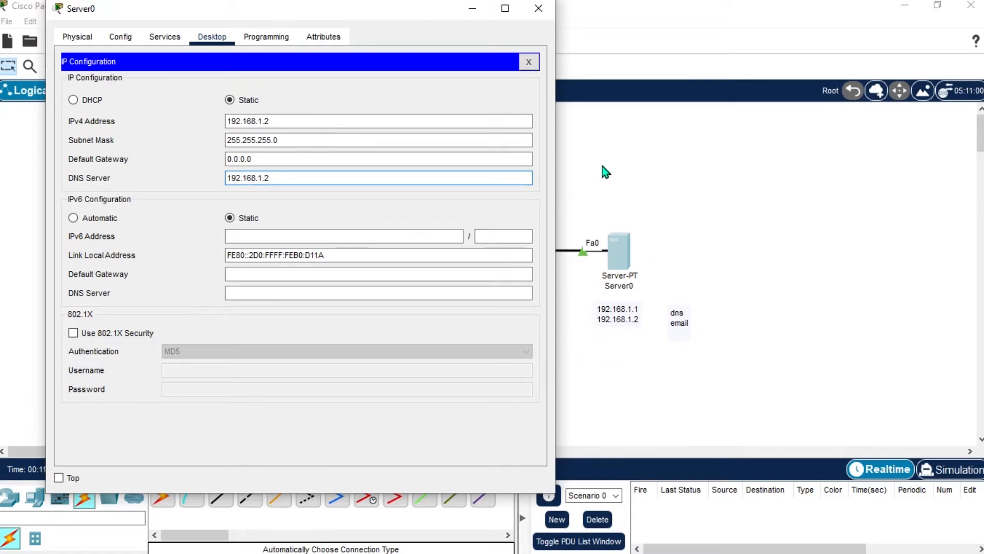
left_click(529, 62)
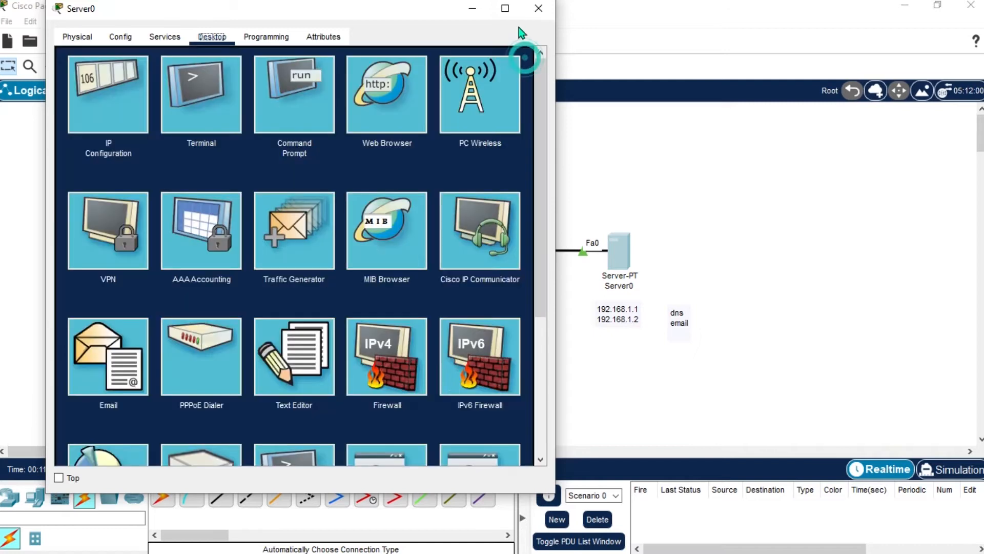
left_click(538, 8)
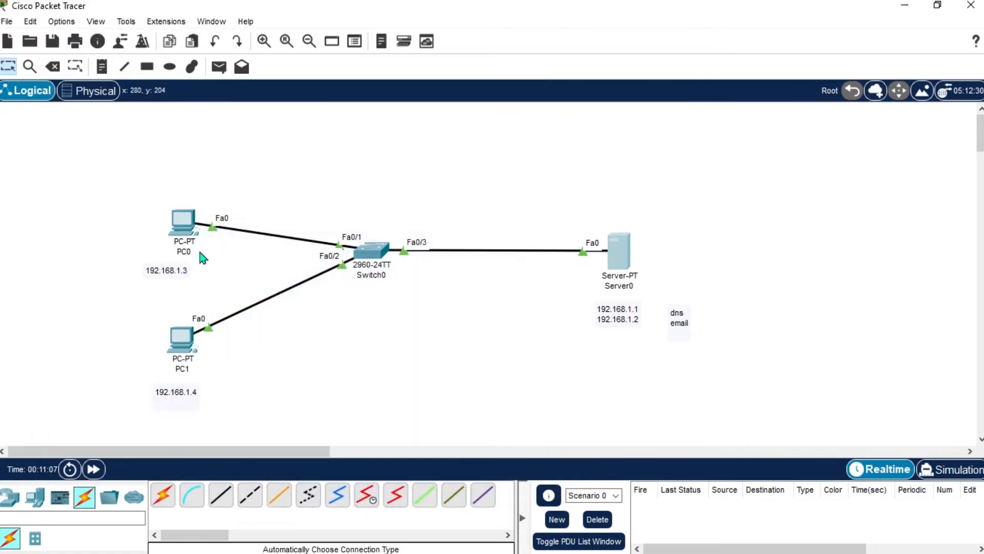
Step: Change PC0's IPv4 DNS server to 192.168.1.2 and close its window
left_click(180, 225)
left_click(316, 135)
left_click(468, 215)
key("BackSpace")
type("2")
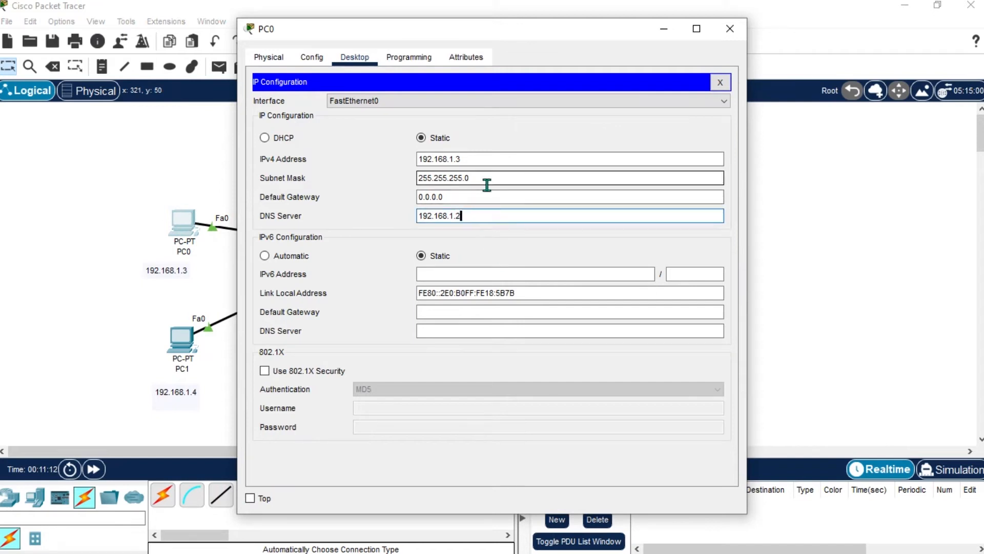
left_click(720, 82)
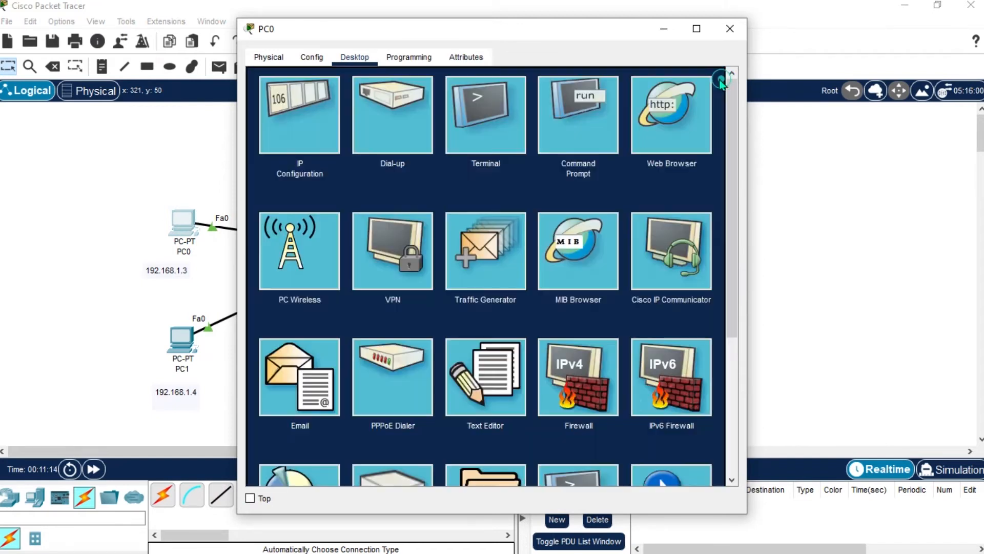
left_click(730, 28)
Step: Change PC1's IPv4 DNS server to 192.168.1.2 and close its window
left_click(175, 345)
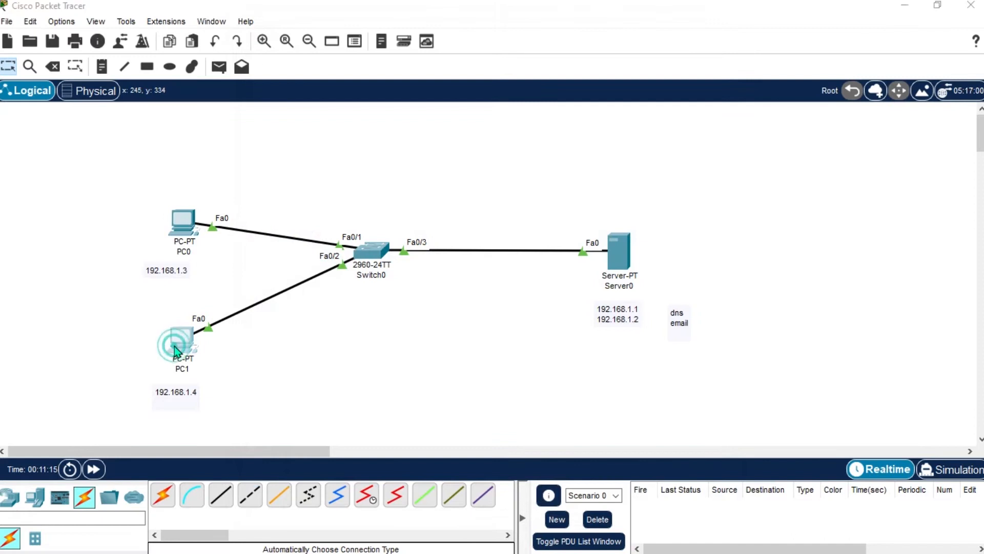
left_click(304, 134)
left_click(470, 215)
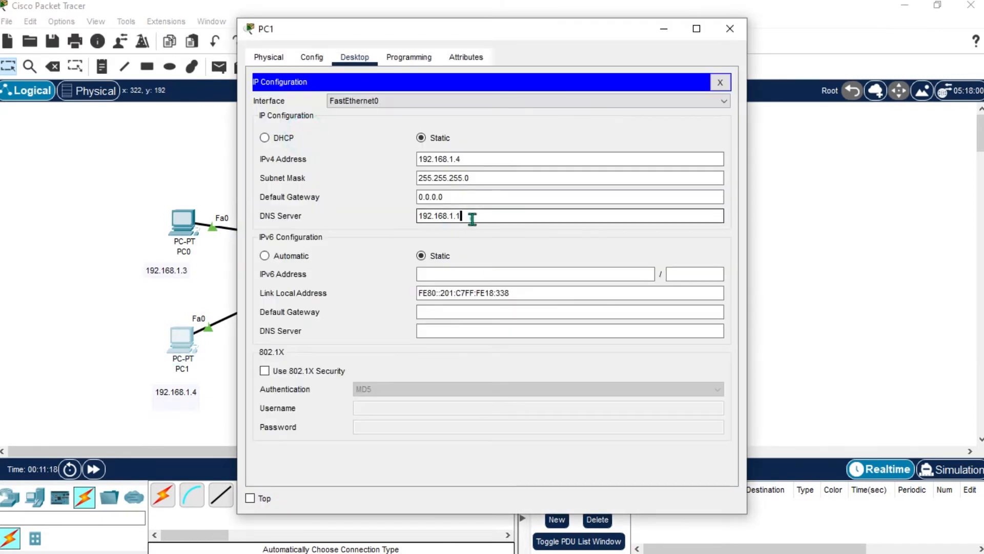
key("BackSpace")
type("2")
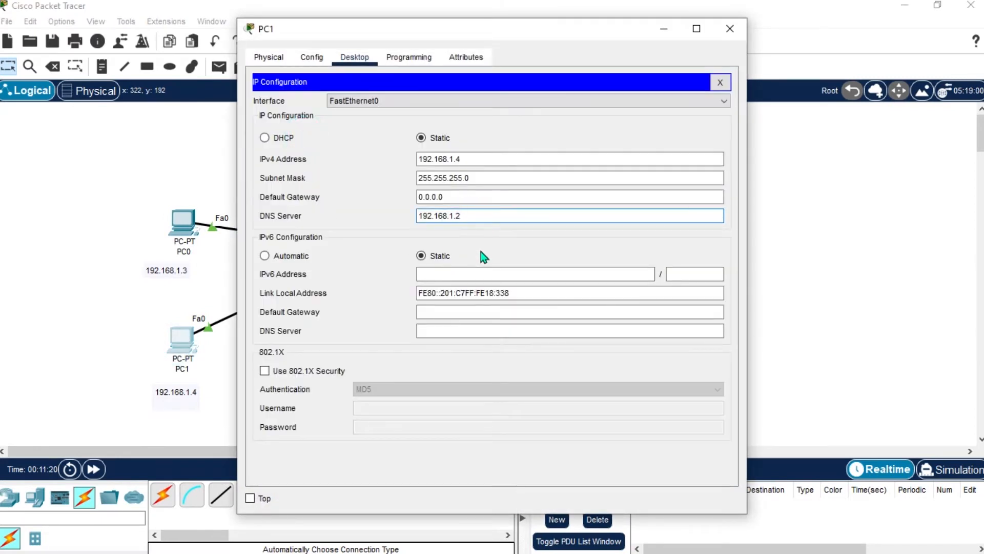
left_click(720, 82)
left_click(730, 28)
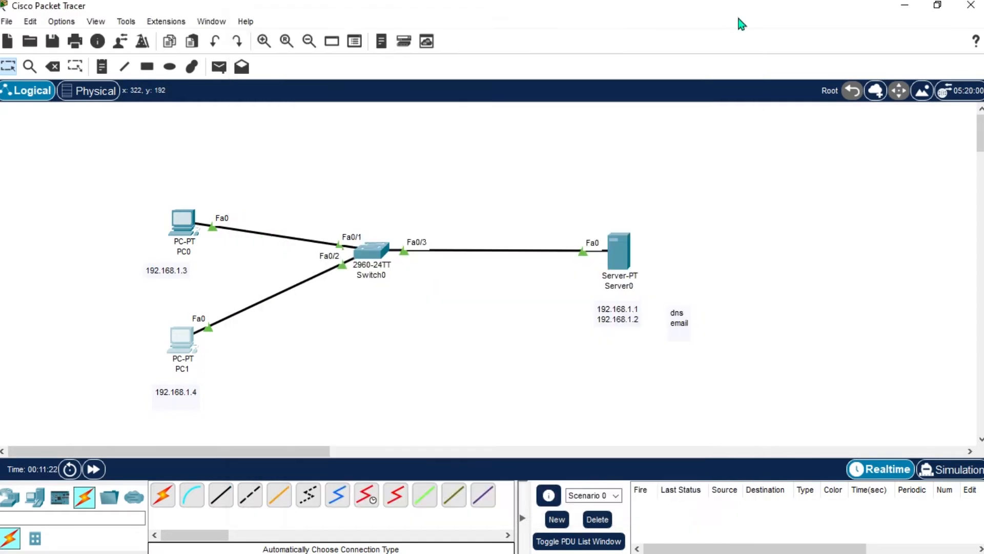
Step: Check Server0's IP configuration and turn on its DNS service
left_click(621, 248)
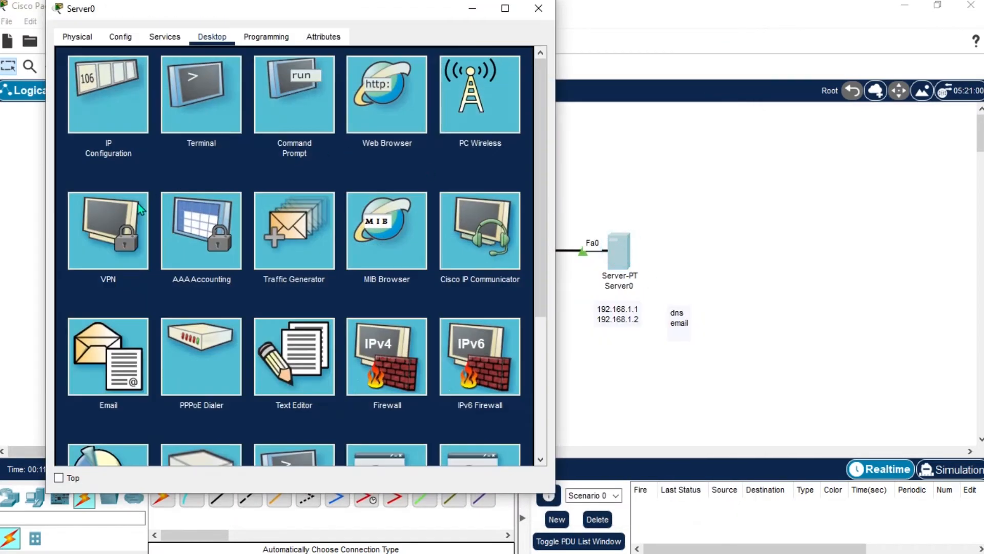
left_click(119, 126)
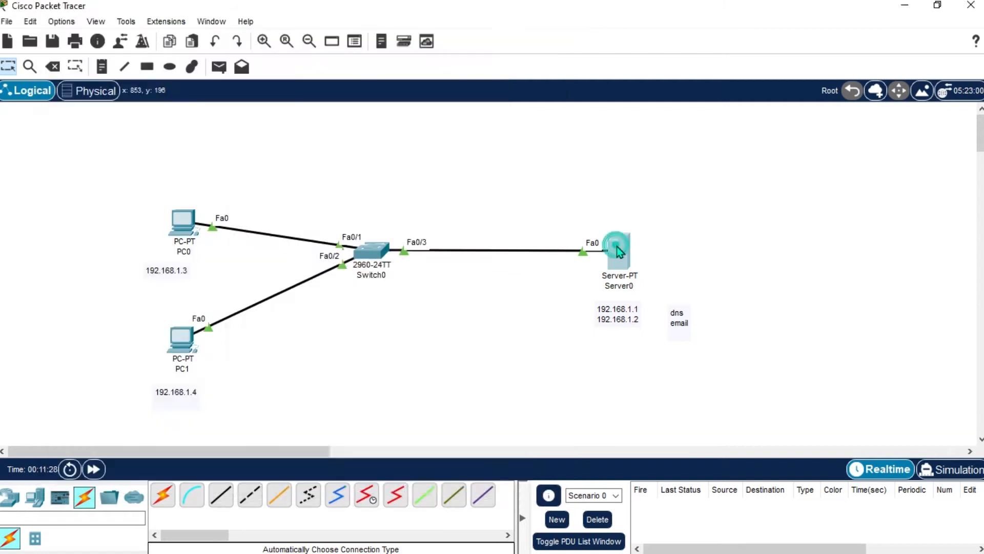
left_click(620, 251)
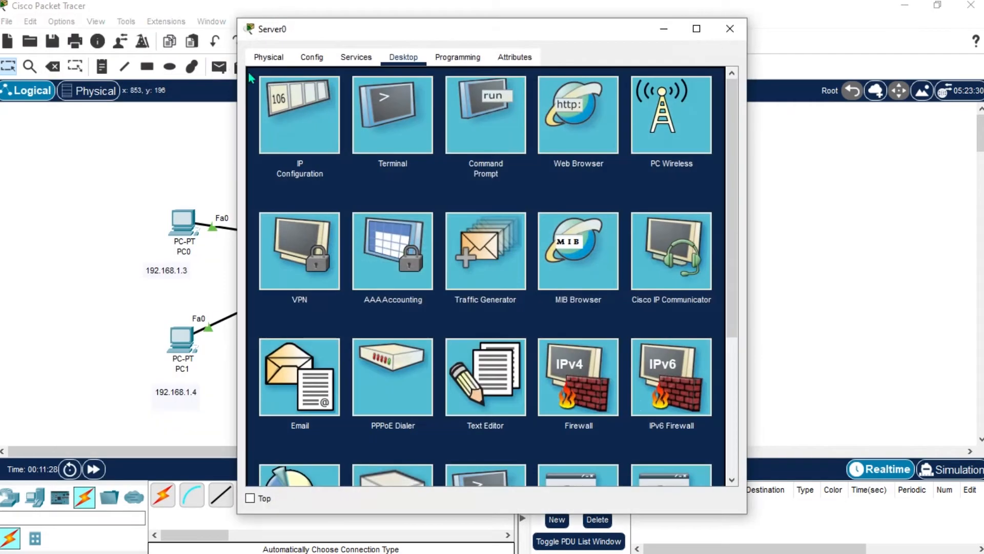
left_click(353, 58)
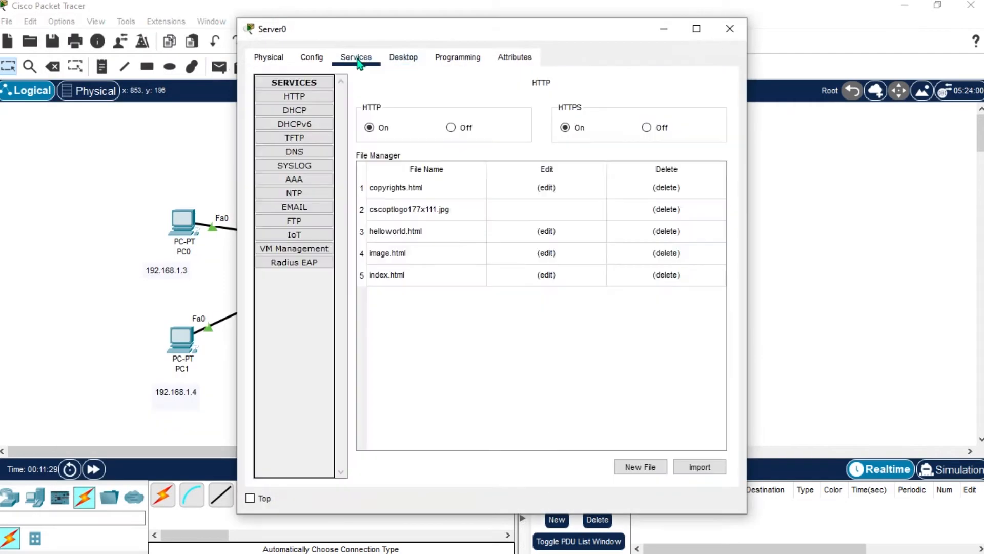
left_click(303, 156)
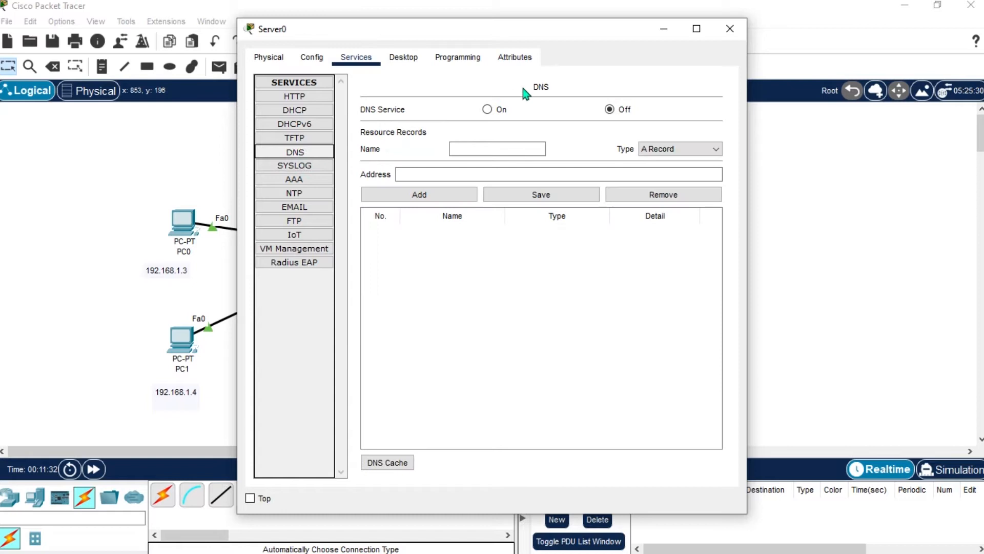
left_click(487, 110)
Step: Add a DNS A record on Server0 named mail.com with the address 192.168.1.2
left_click(475, 149)
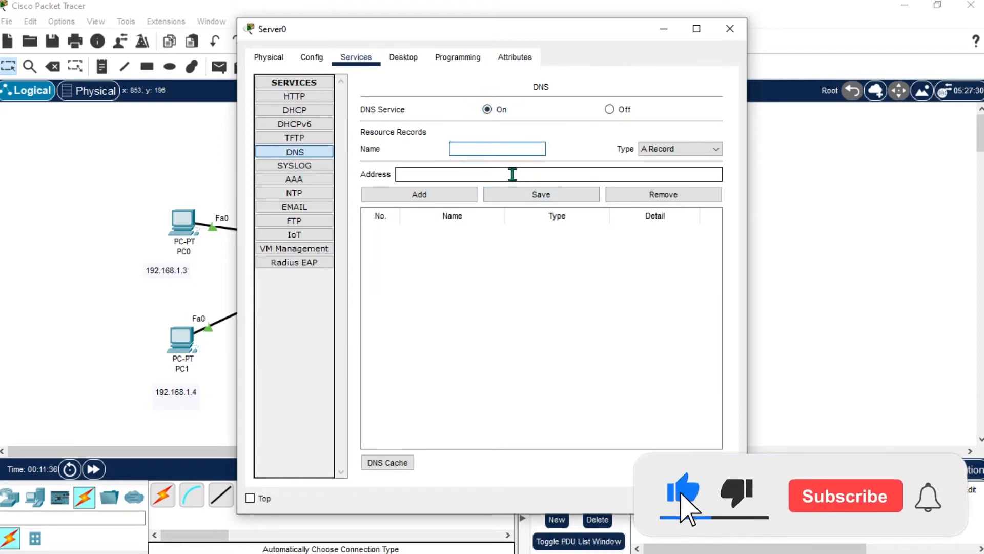
type("ma")
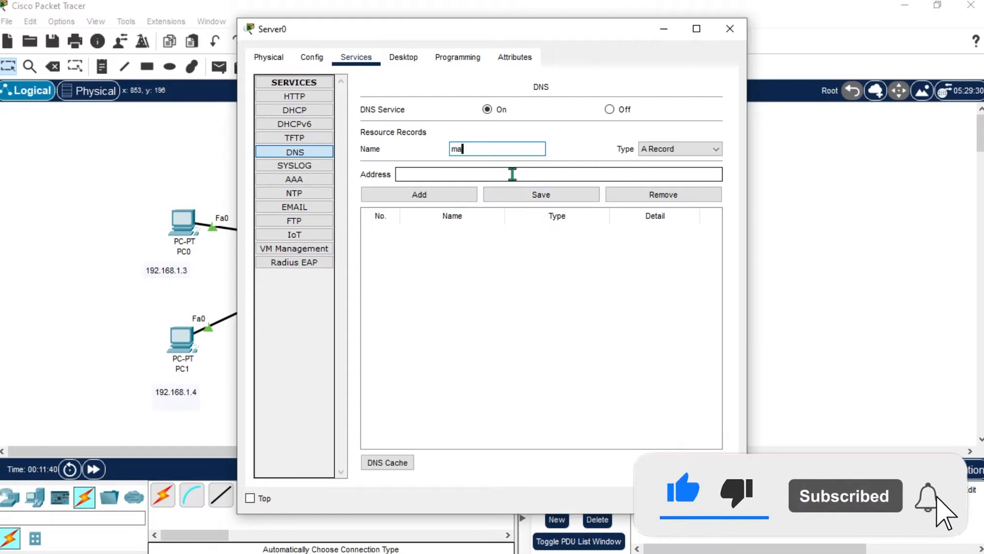
type("il")
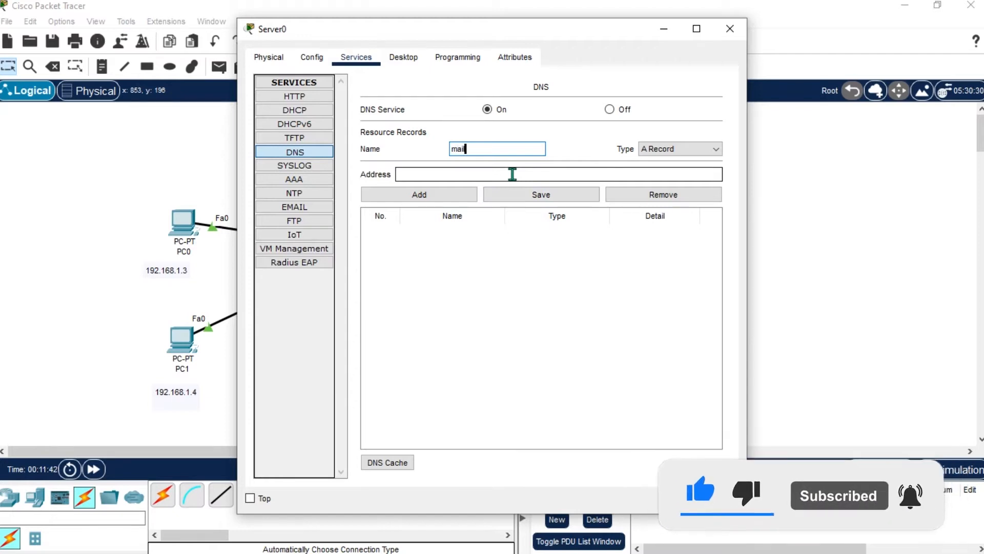
type(".com")
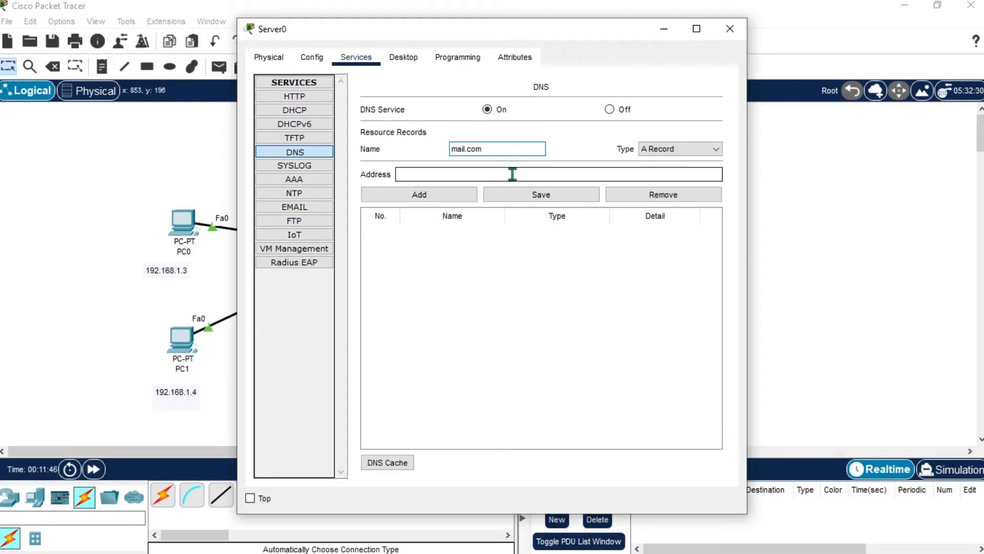
key("Tab")
key("Tab")
type("192.168")
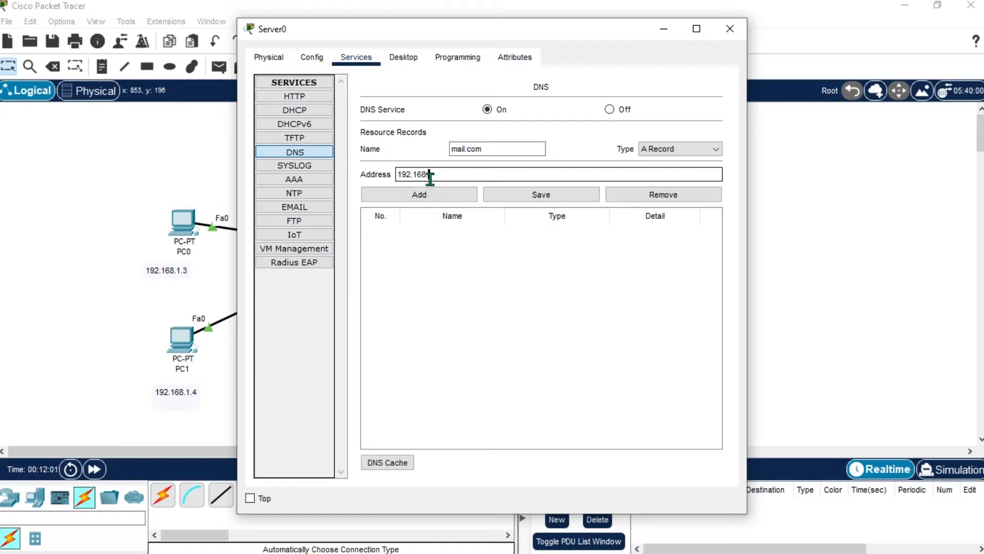
type(".1.2")
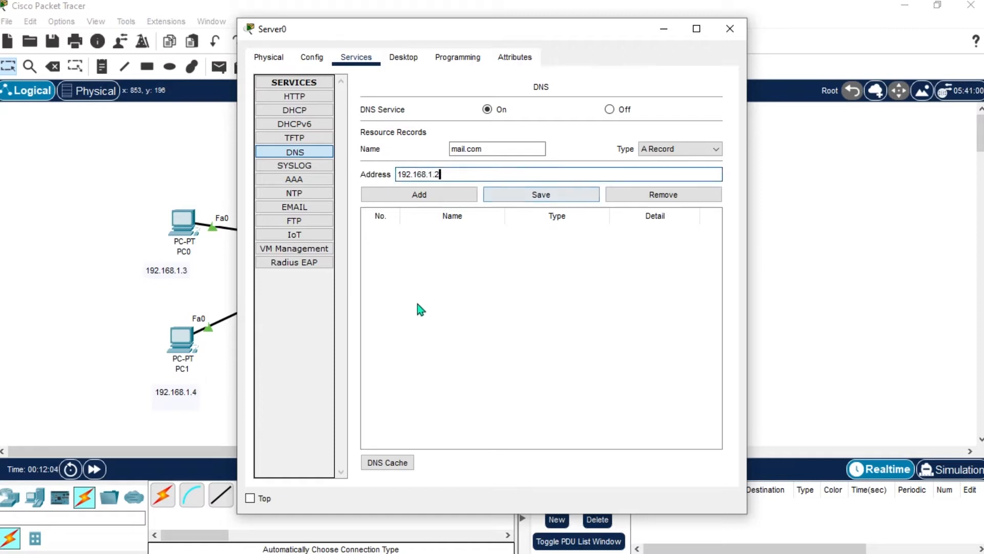
left_click(429, 193)
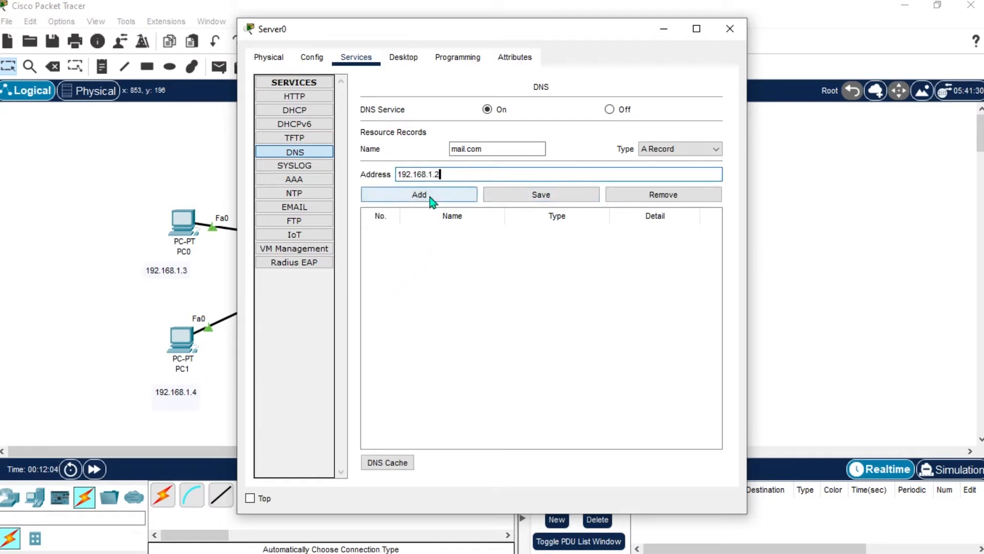
left_click(517, 201)
left_click(531, 293)
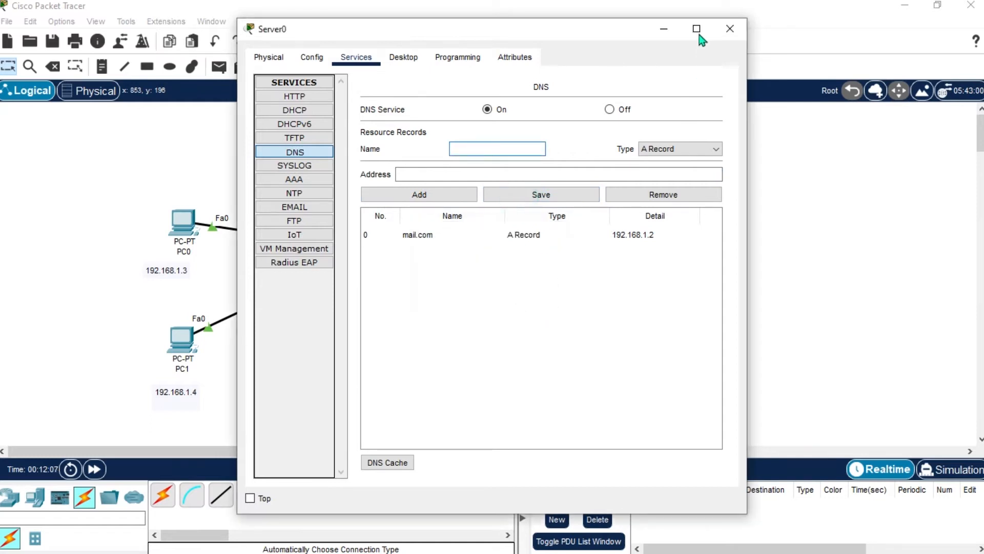
Step: Close and reopen Server0 to check its DNS service state and resource records
left_click(730, 29)
left_click(631, 250)
left_click(296, 151)
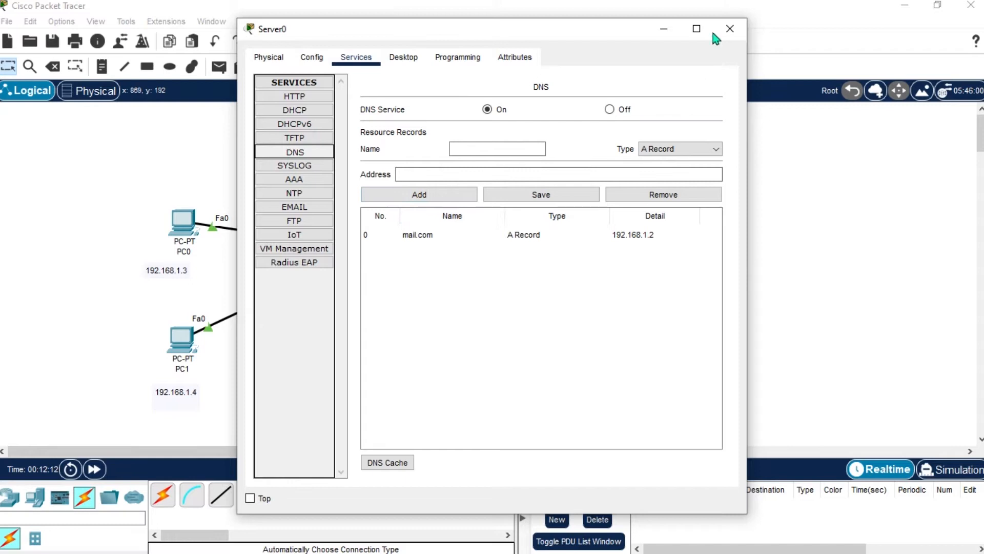
Step: Set the domain name of Server0's email service to mail.com
left_click(303, 207)
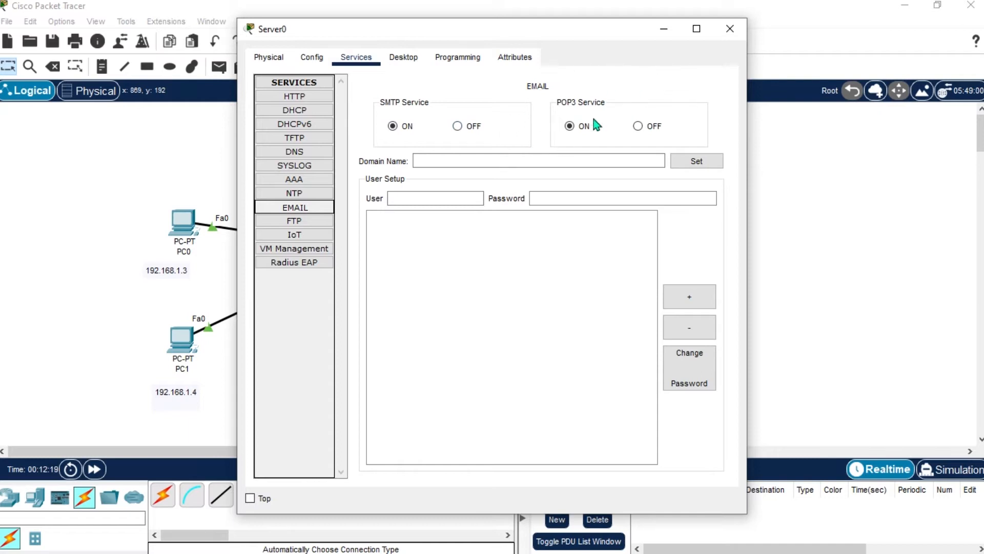
left_click(451, 154)
type("mail.com")
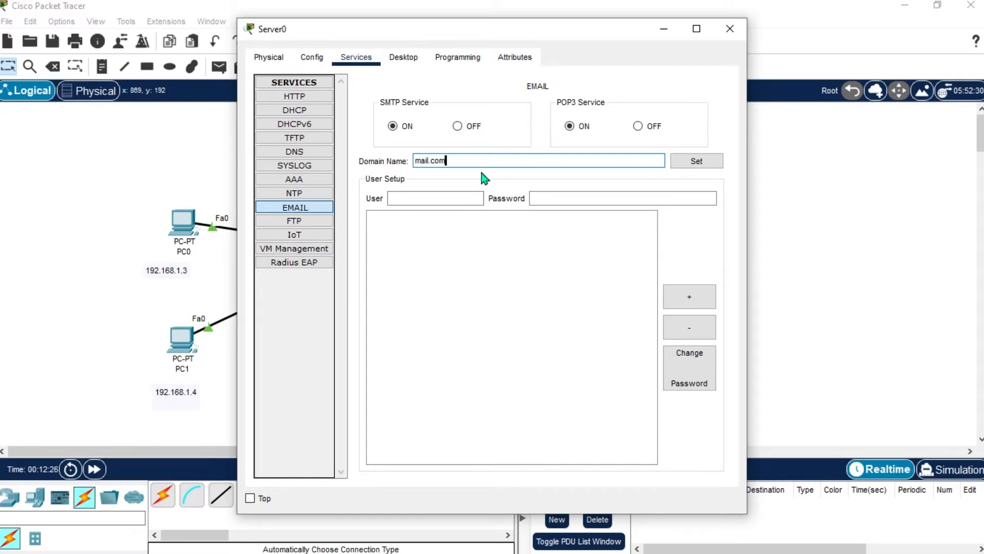
key("Tab")
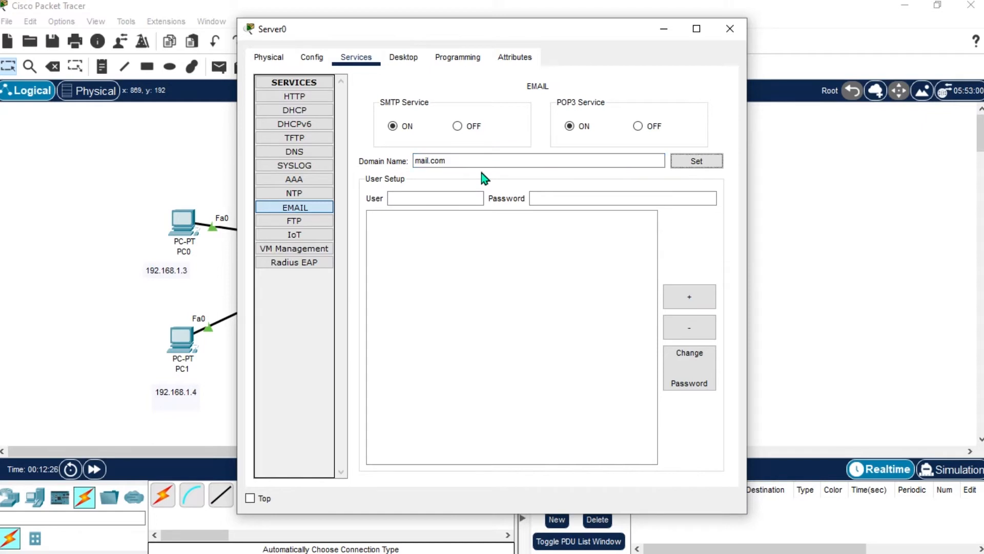
left_click(692, 161)
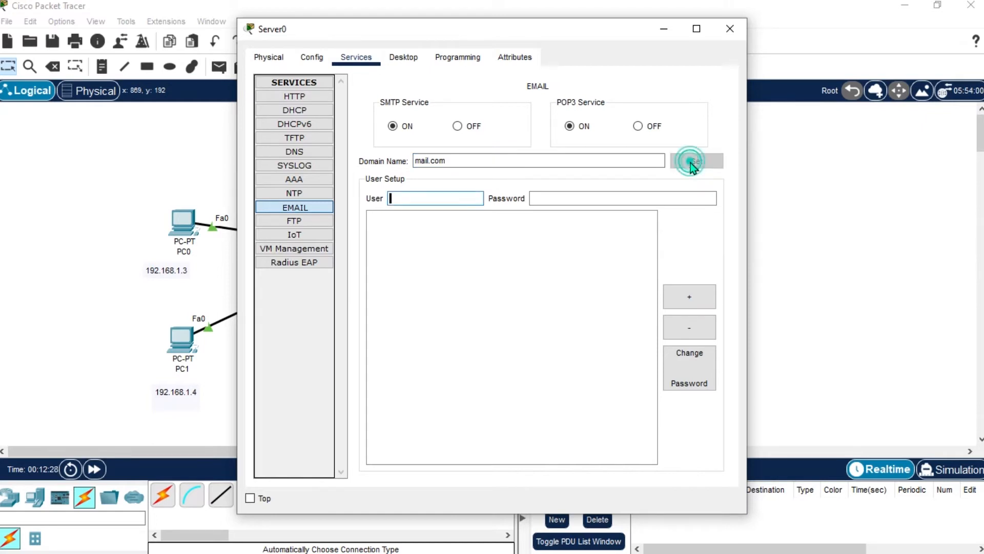
Step: Add the email user pc0 on Server0 with its account password
type("pc0")
key("Tab")
type("123")
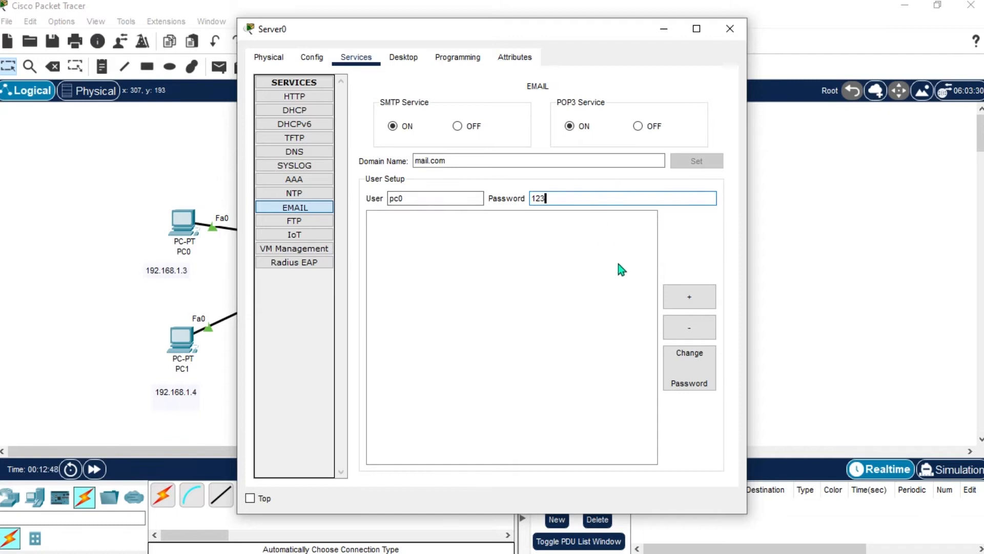
left_click(703, 296)
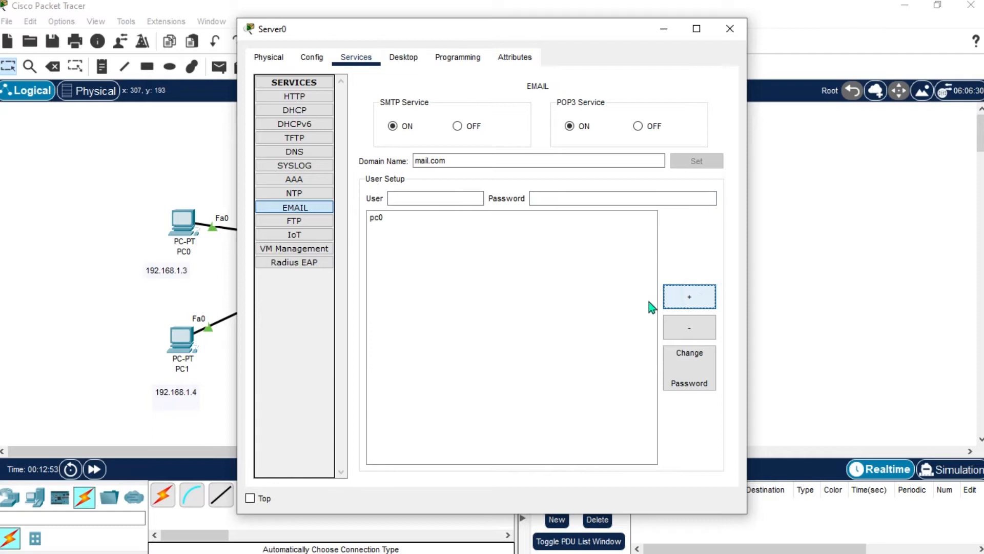
Step: Add the email user pc1 on Server0 with its account password and close the server window
left_click(431, 198)
type("pc1")
key("Tab")
type("123")
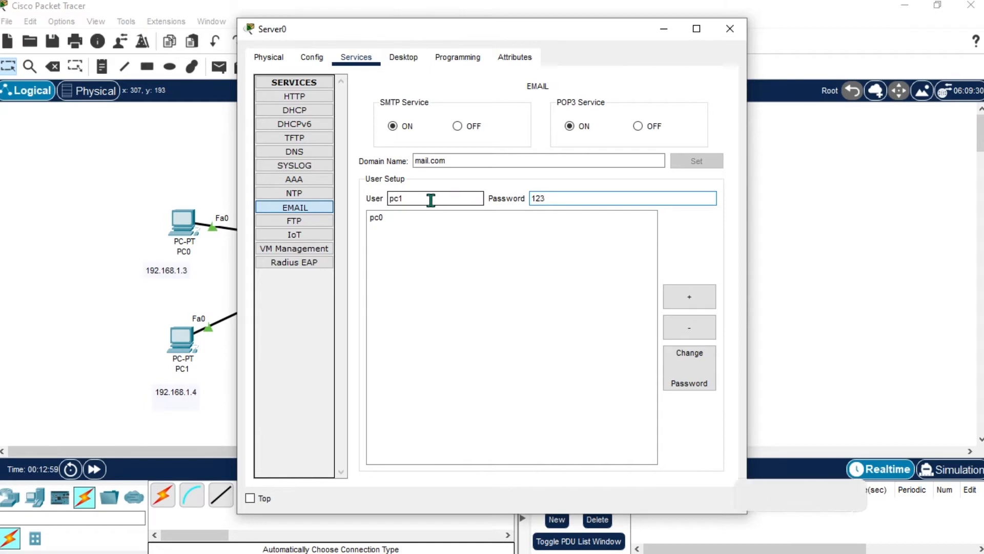
left_click(689, 299)
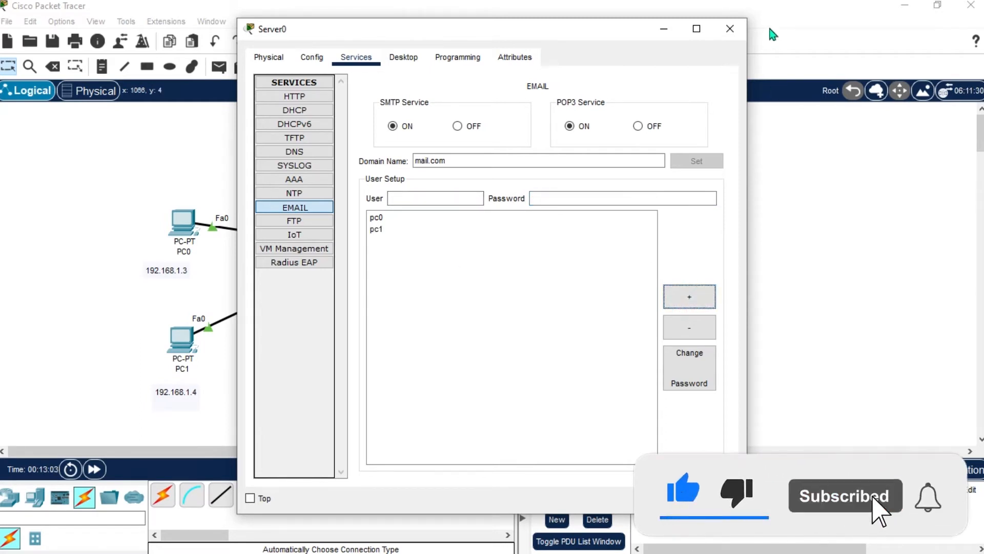
left_click(729, 31)
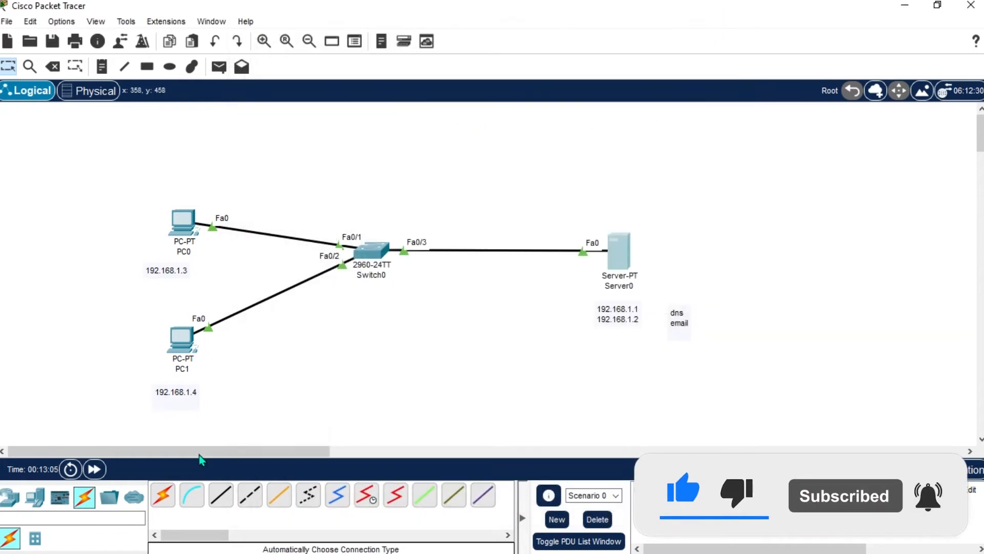
Step: Ping the server address 192.168.1.2 from PC0's command prompt
left_click(188, 226)
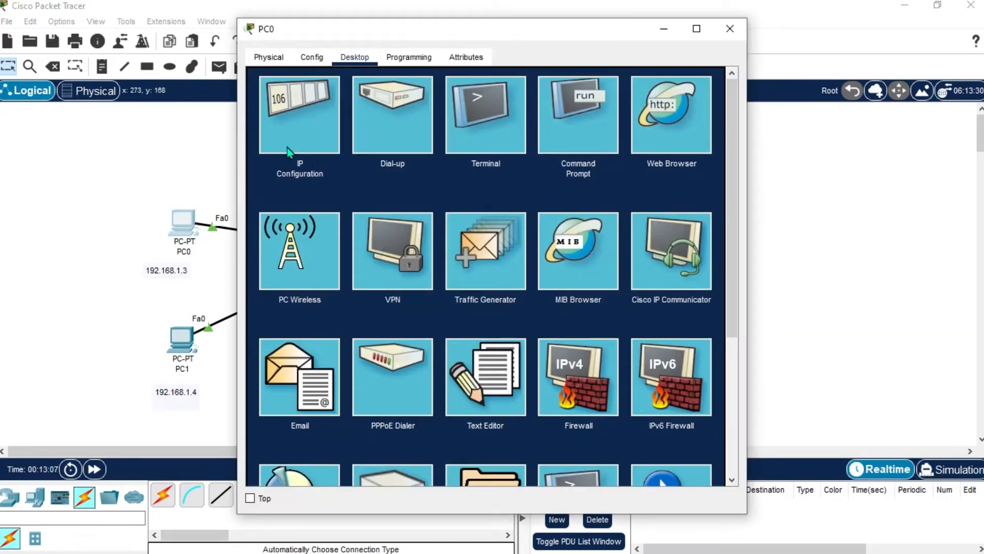
left_click(566, 112)
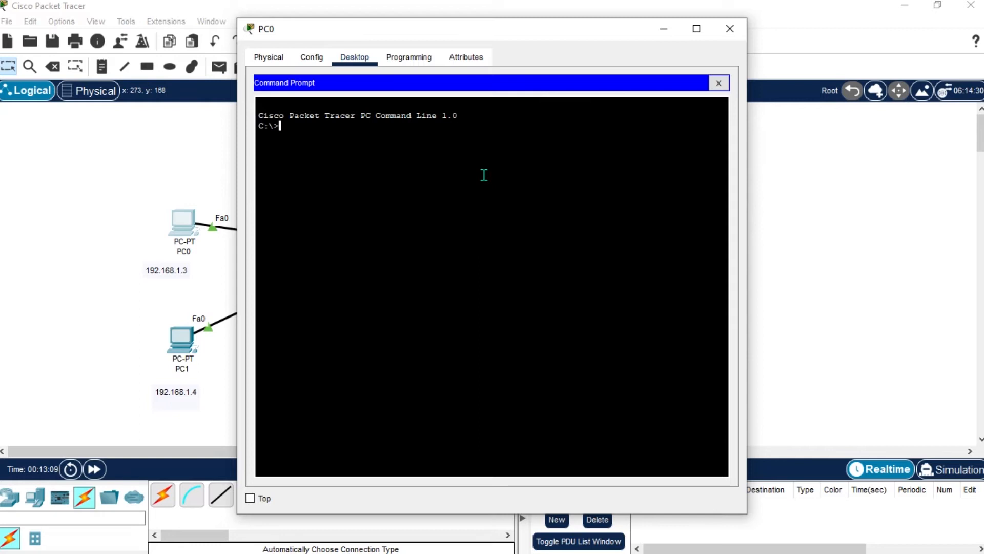
type("ping 192.168.12")
key("Return")
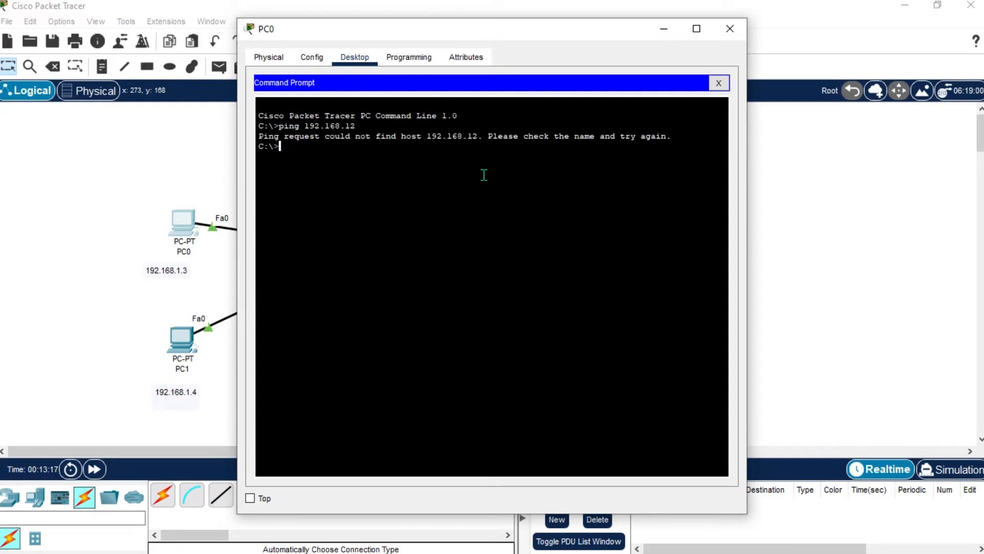
key("Up")
key("Left")
type(".")
key("Return")
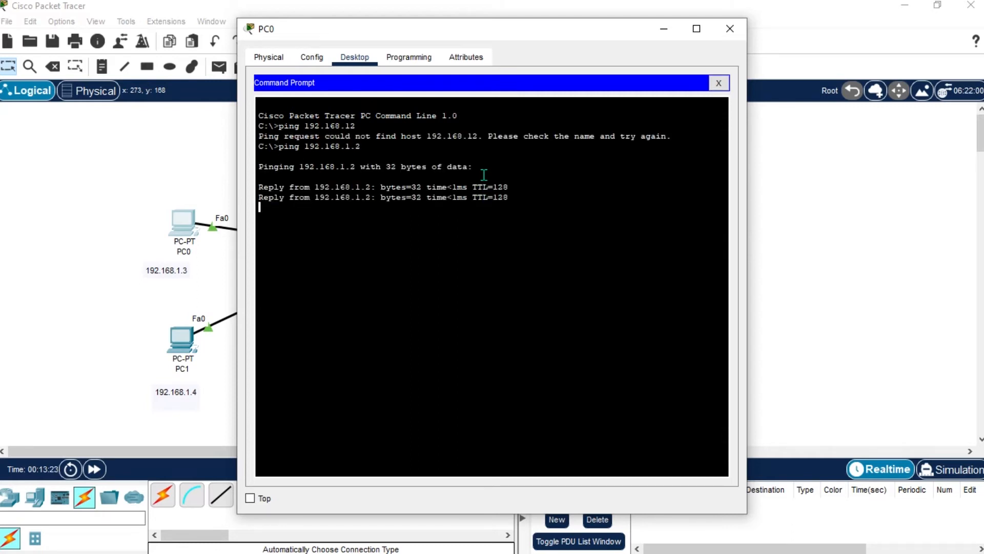
Step: Ping the domain mail.com from PC0's command prompt and close PC0's window
key("Up")
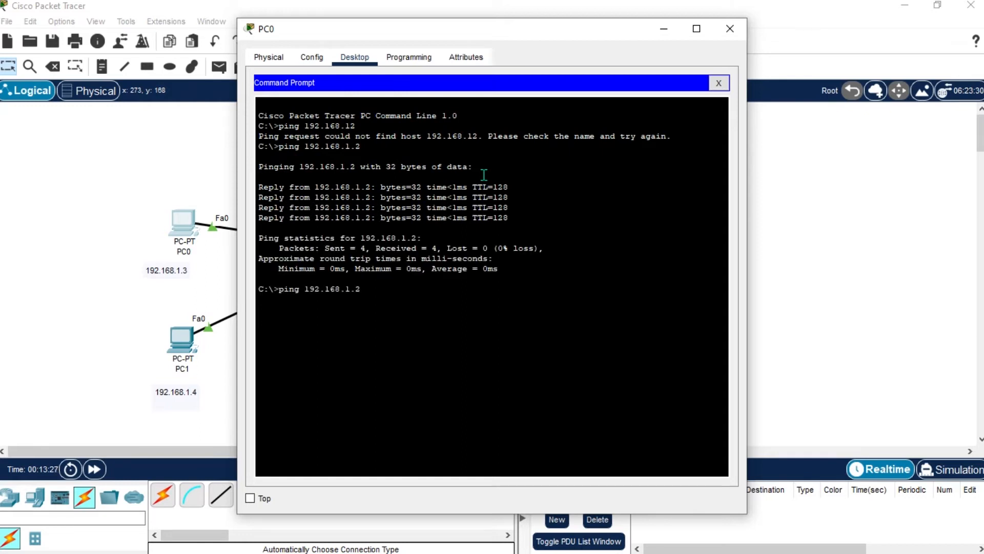
key("BackSpace")
key("BackSpace")
key("BackSpace")
key("BackSpace")
key("BackSpace")
key("BackSpace")
key("BackSpace")
key("BackSpace")
key("BackSpace")
key("BackSpace")
key("BackSpace")
type("mail.com")
key("Return")
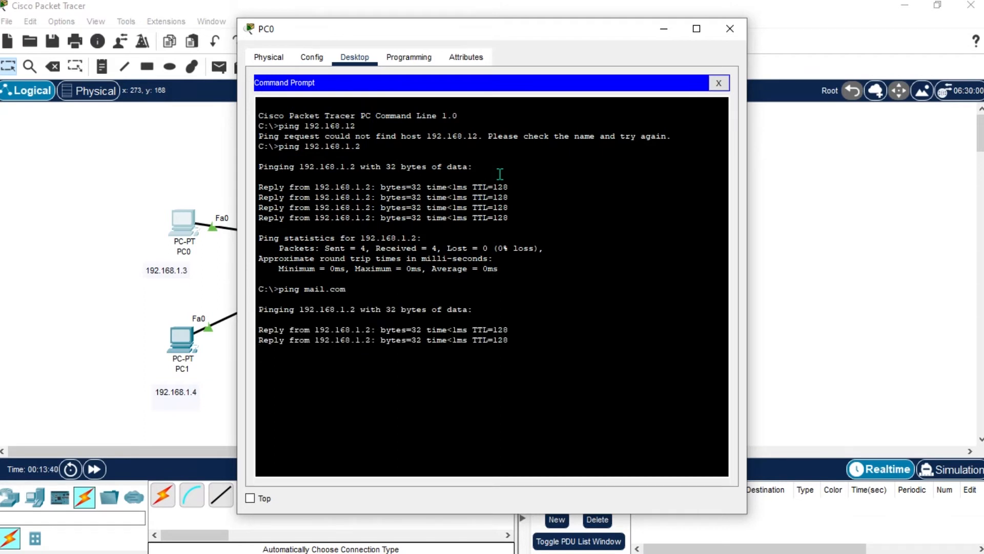
left_click(743, 36)
Step: Turn off the DNS service on Server0 and close the server window
left_click(622, 248)
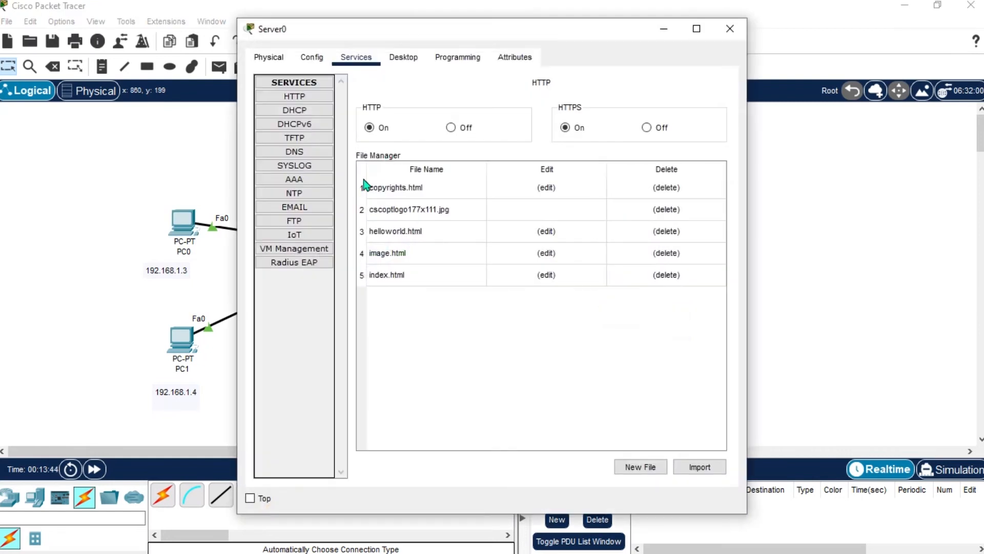
left_click(304, 152)
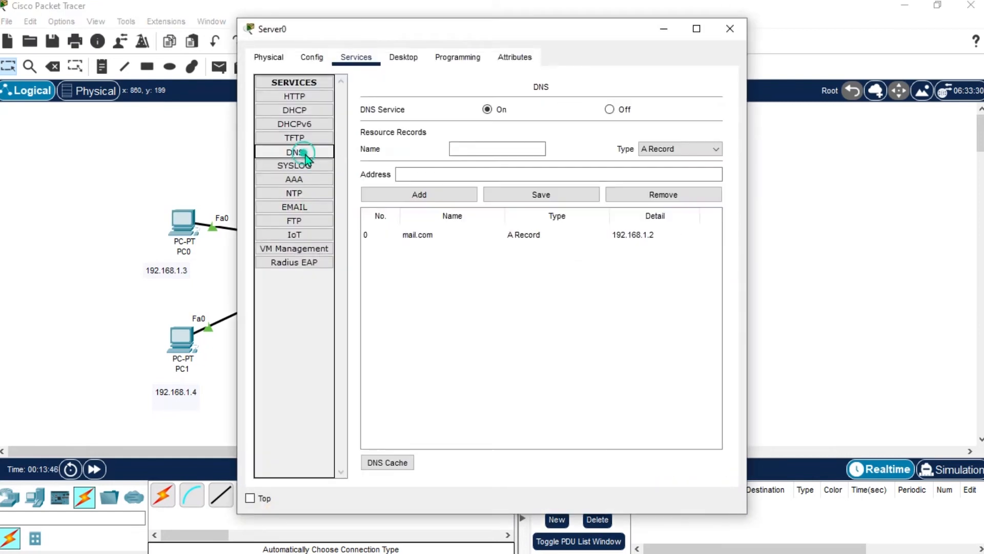
left_click(609, 109)
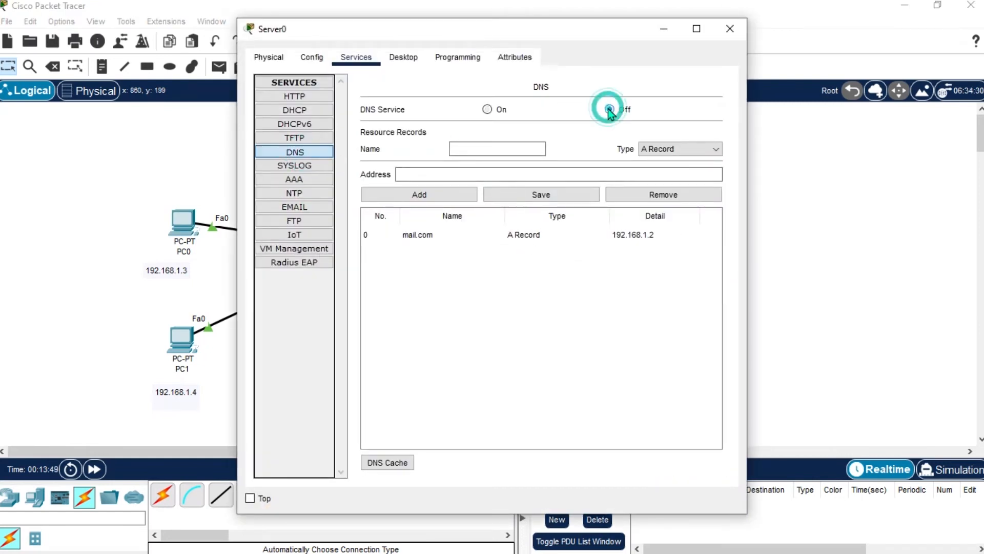
left_click(728, 32)
Step: Repeat the ping of mail.com in PC0's command prompt and close the prompt
left_click(178, 226)
left_click(730, 29)
left_click(195, 234)
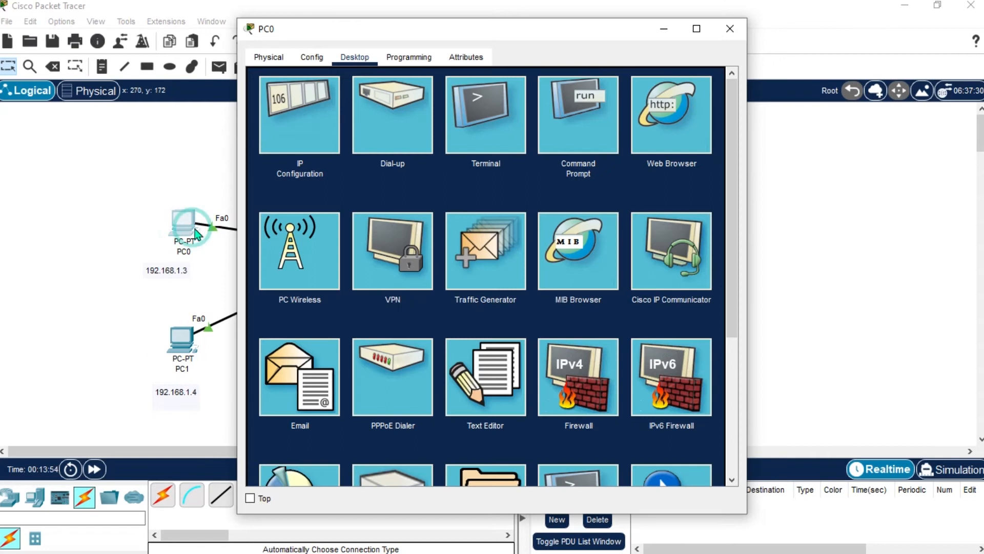
left_click(587, 115)
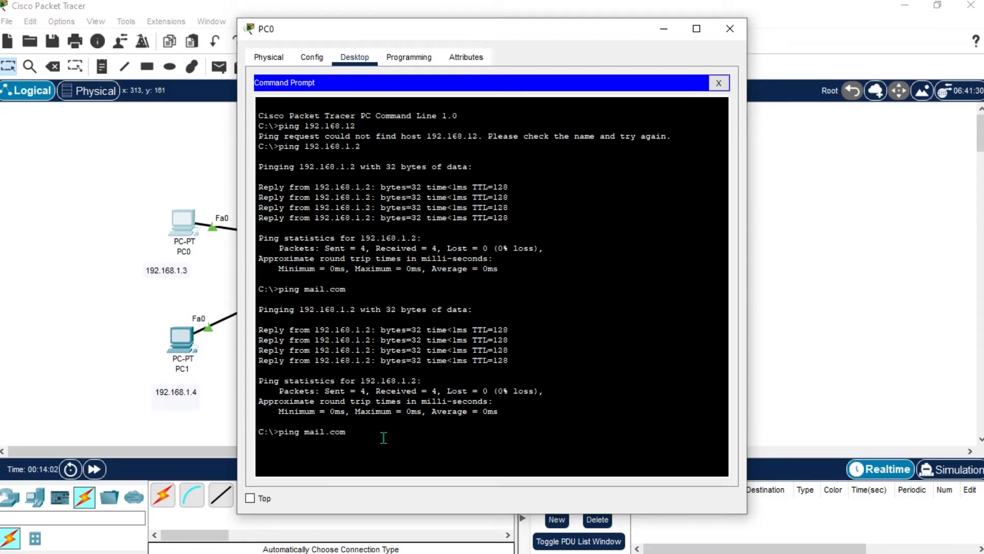
left_click(718, 84)
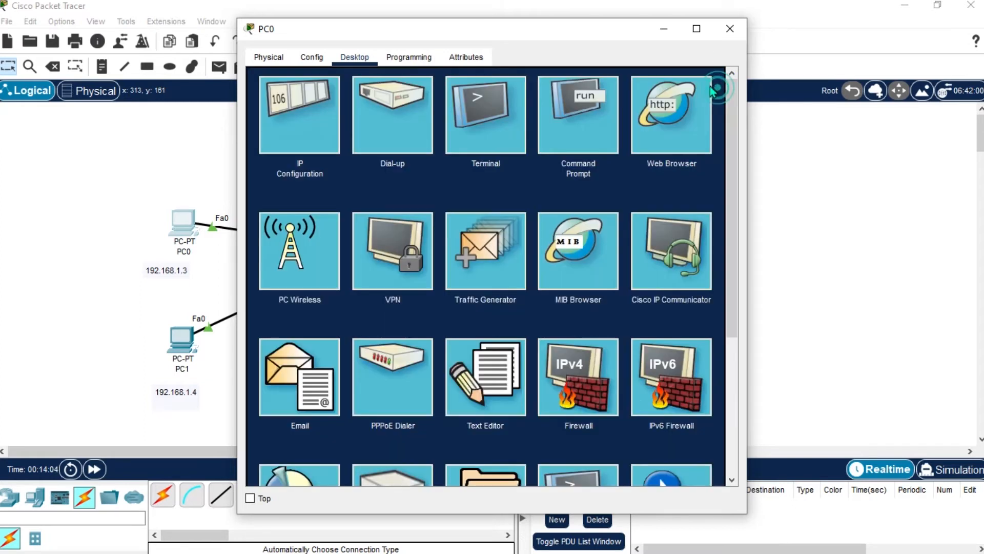
Step: Open PC0's email configuration and enter the name pc0 and its email address on the mail.com domain
left_click(280, 392)
left_click(344, 118)
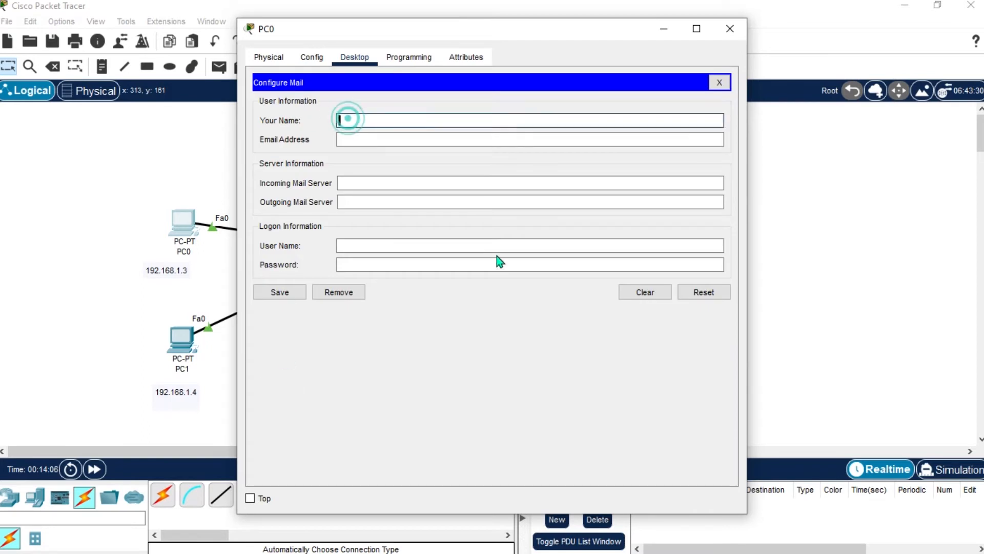
type("pc0")
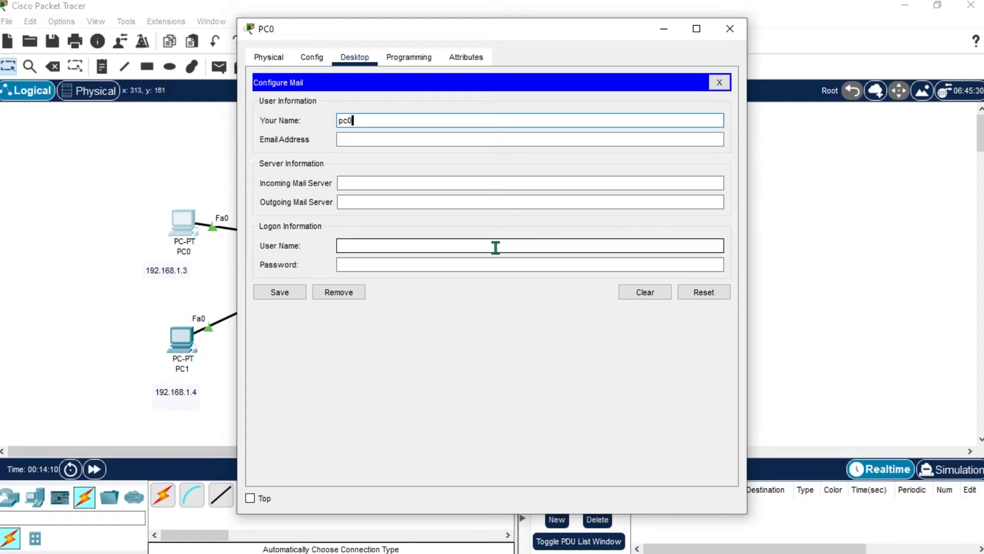
key("Tab")
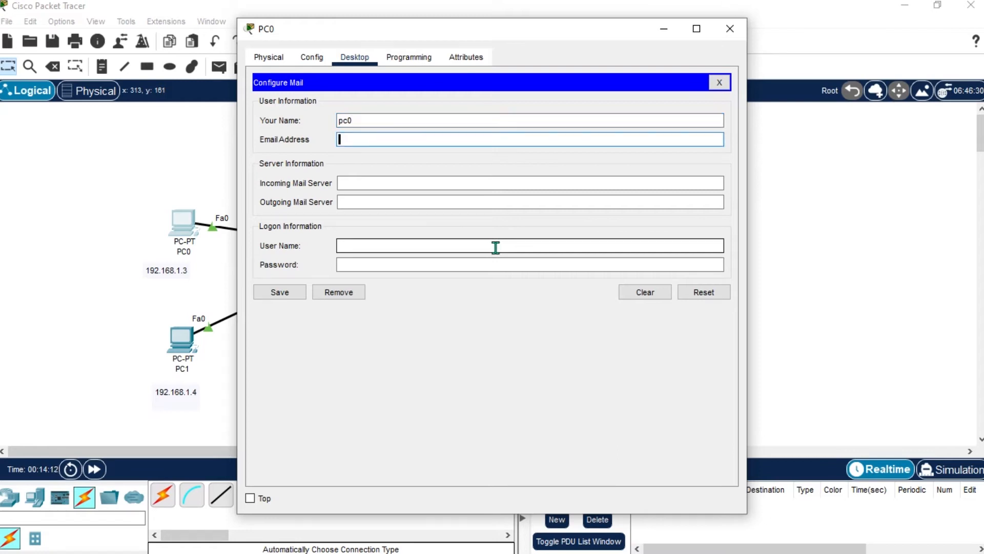
type("pc0@mail.")
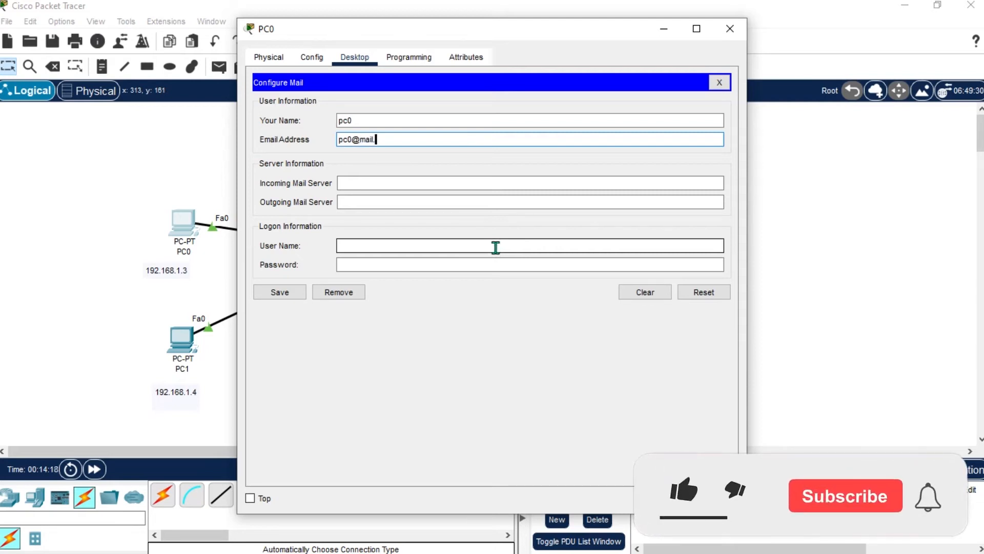
type("com")
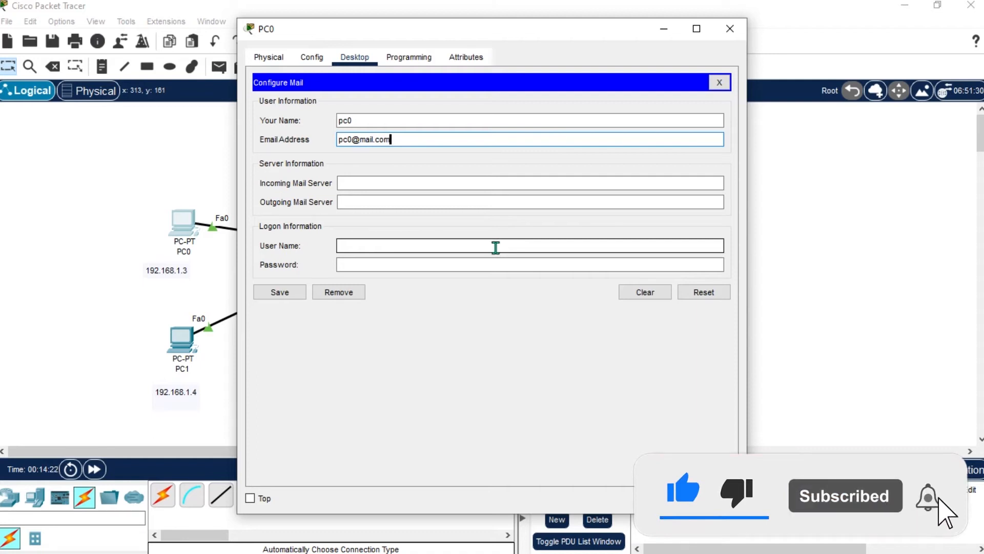
Step: Set both the incoming and outgoing mail servers of PC0 to 192.168.1.2
key("Tab")
type("1")
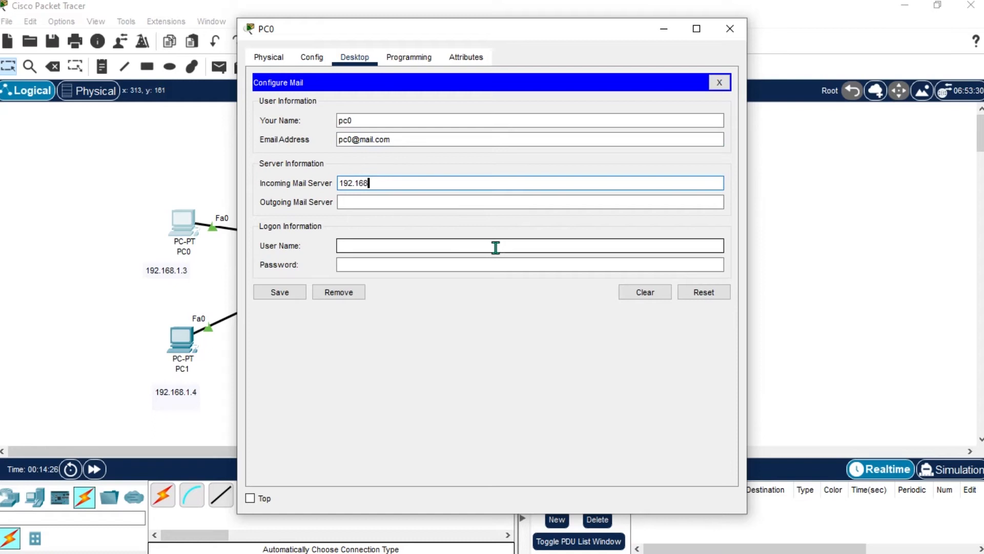
type("92.168.1.2")
key("Tab")
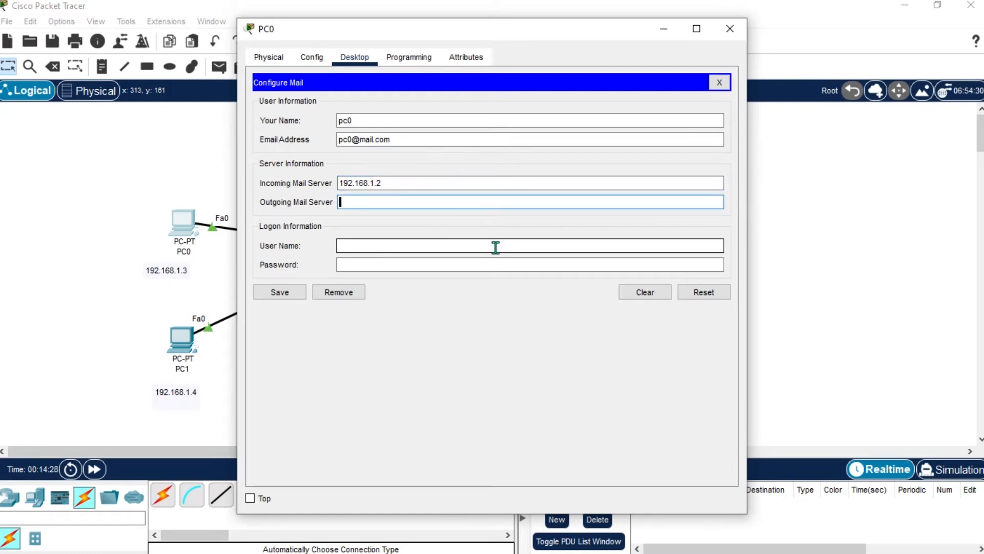
type("192.168.1.2")
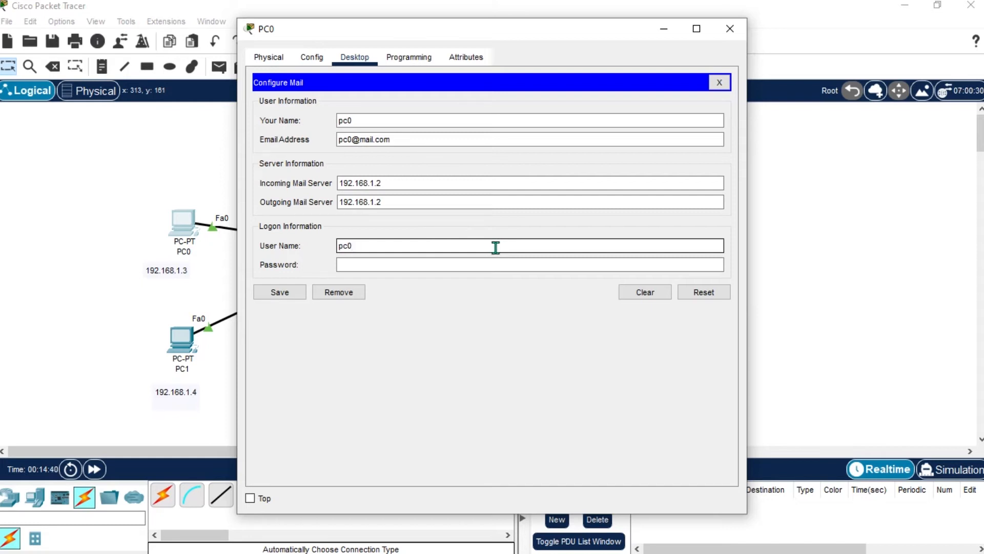
Step: Enter the logon user name pc0 and the account password, and save PC0's mail configuration
key("Tab")
type("pc")
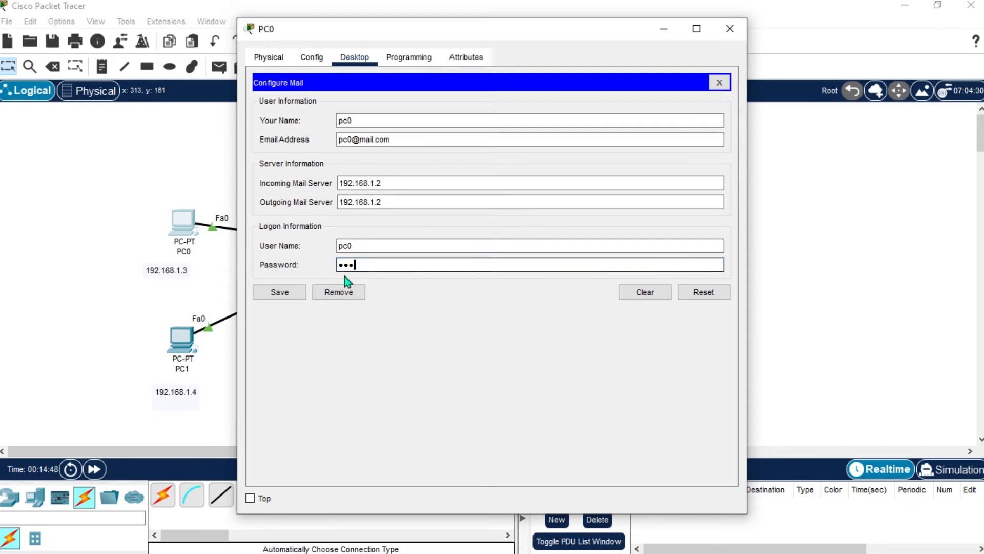
left_click(278, 296)
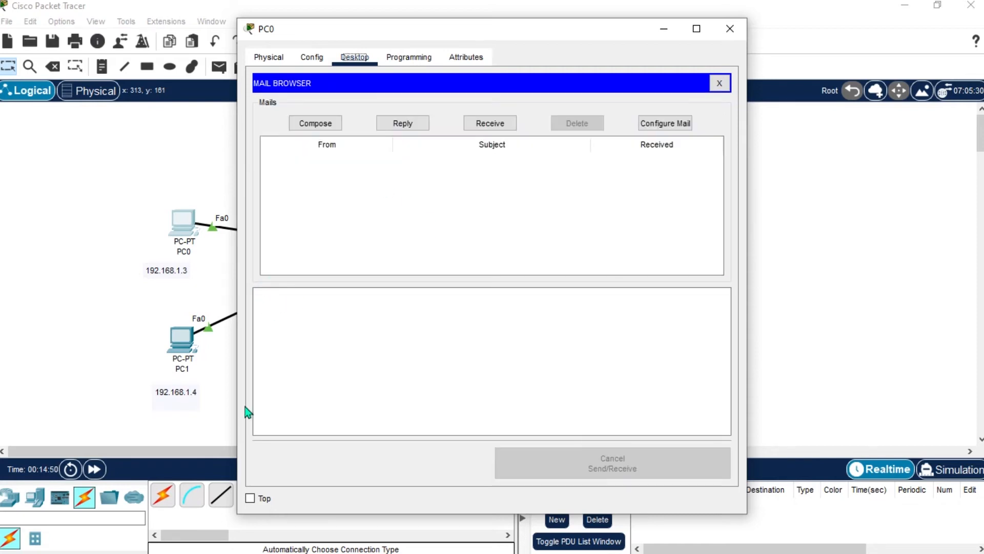
Step: Open PC1's email configuration and enter the name pc1 and its email address on the mail.com domain
left_click(180, 338)
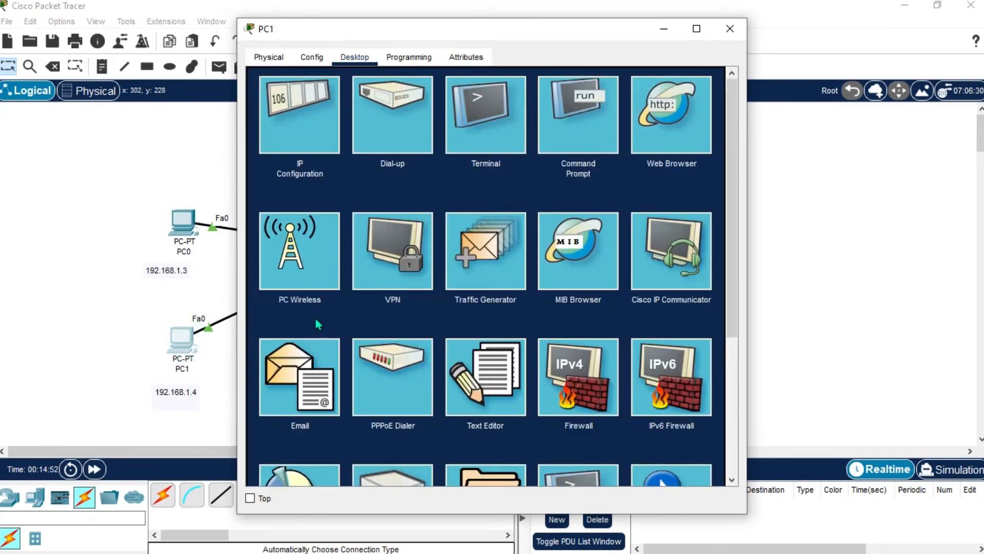
left_click(300, 376)
left_click(366, 115)
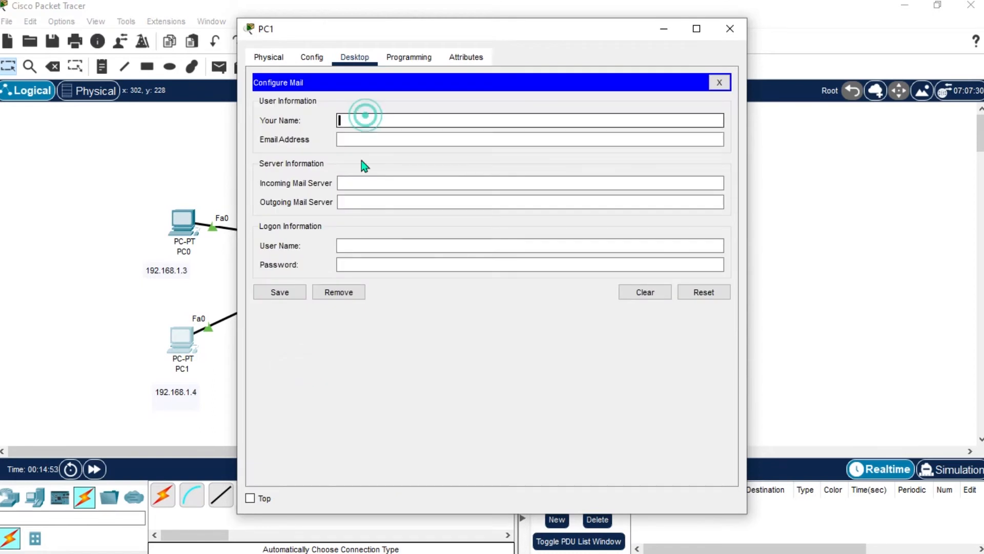
type("pc1")
key("Tab")
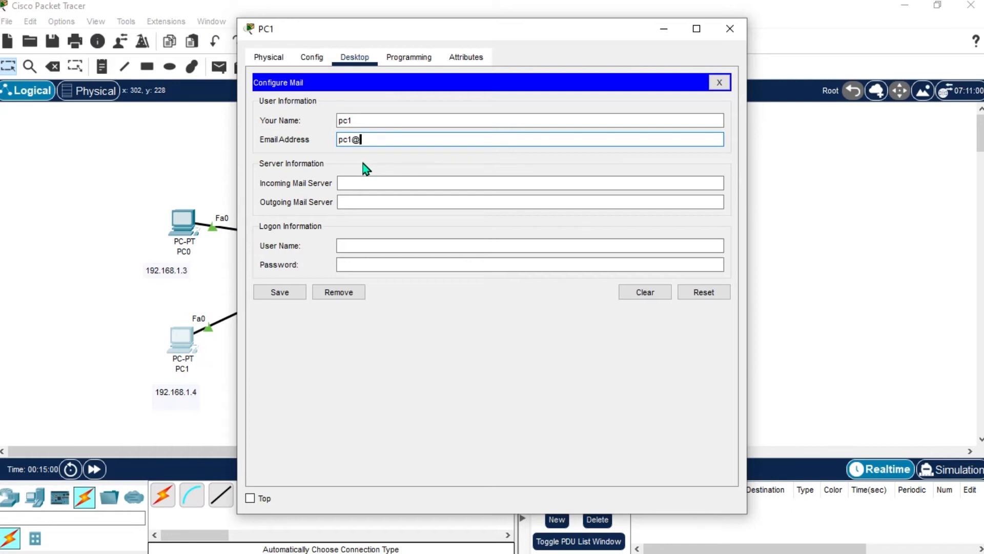
type("mail.com")
Step: Set both the incoming and outgoing mail servers of PC1 to 192.168.1.2
key("Tab")
type("192.1")
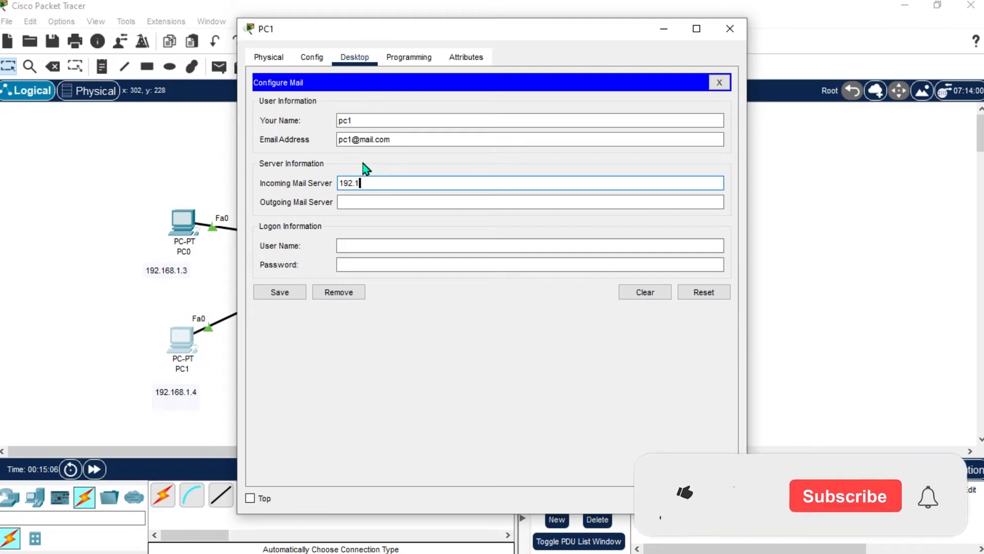
type("68.1.2")
key("Tab")
type("192.168.1")
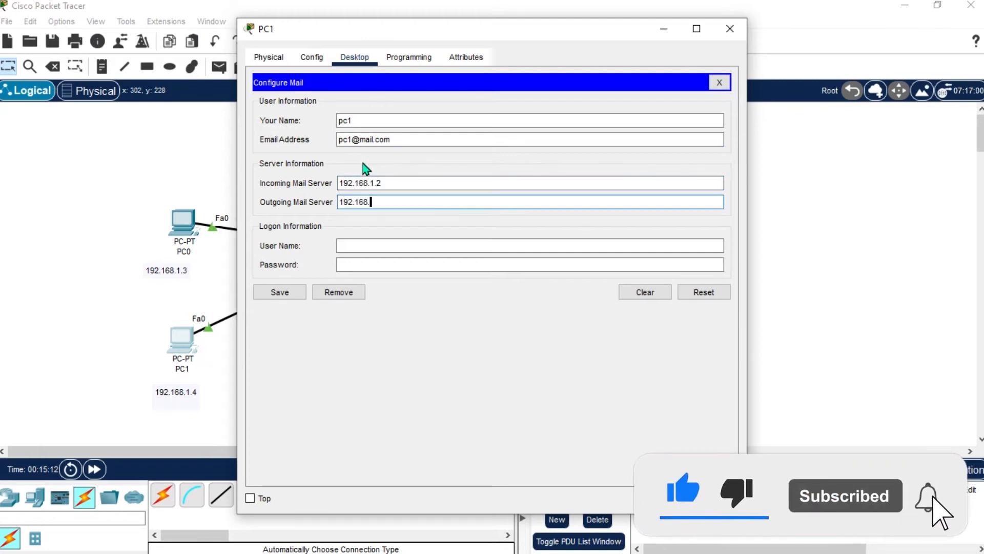
type(".2")
key("Tab")
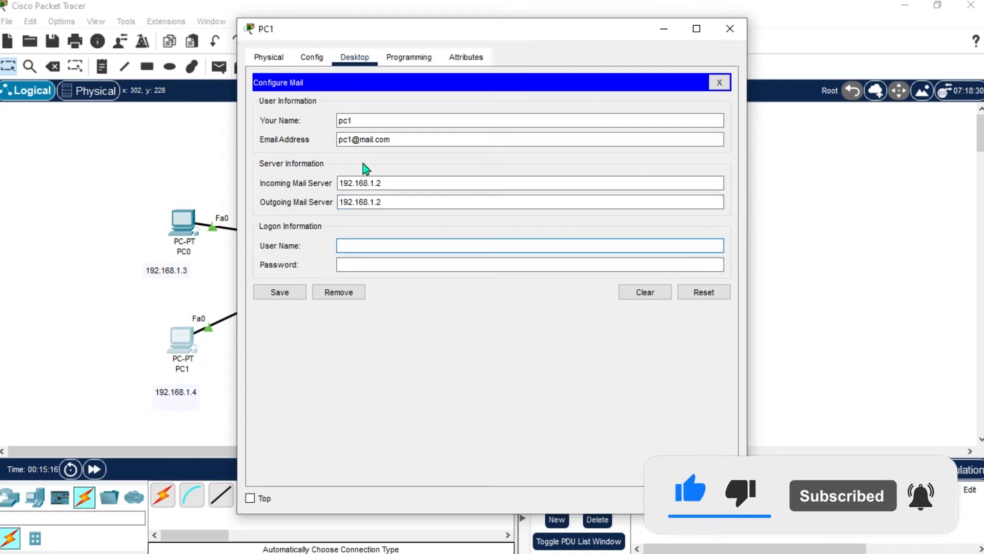
Step: Enter the logon user name pc1 and the account password, and save PC1's mail configuration
type("pc1")
key("Tab")
type("pc1")
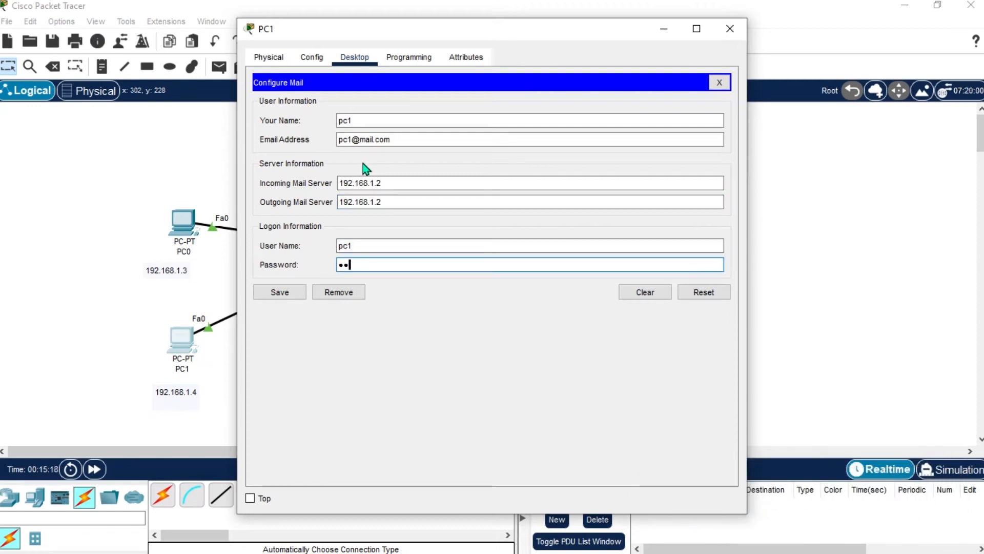
left_click(262, 293)
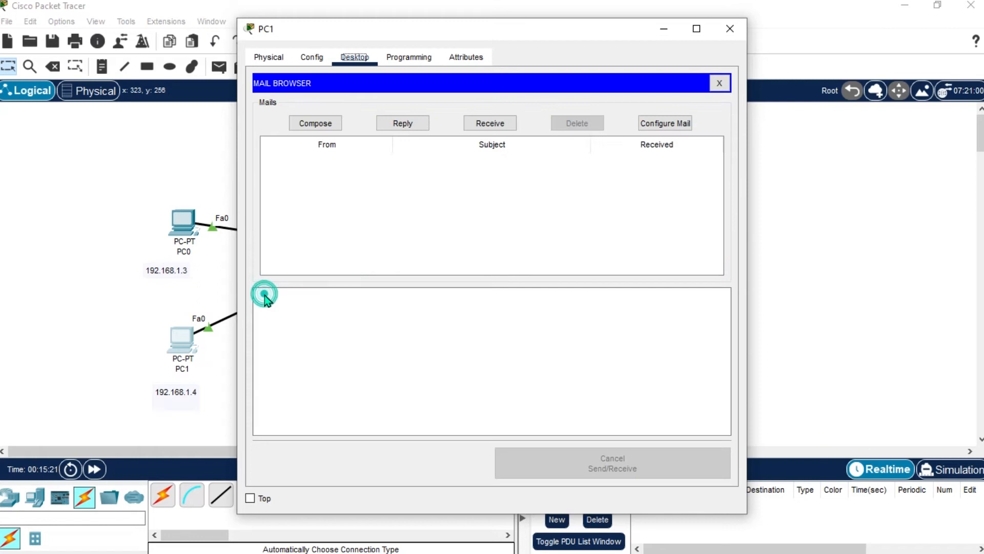
Step: Compose an email from PC1 to PC0's address with the subject "testing" and the message "hello", and send it
left_click(323, 126)
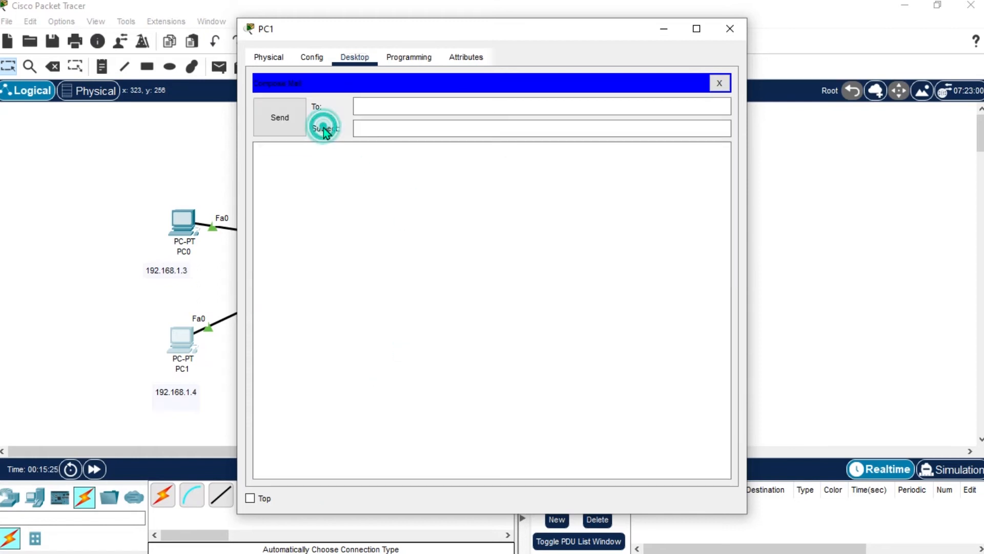
type("pc0")
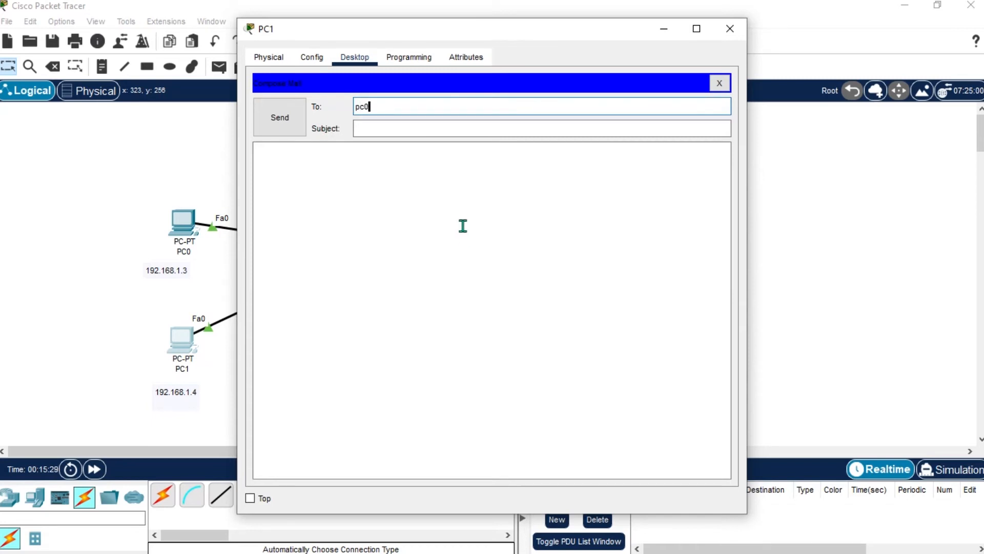
type("@mail.com")
key("Tab")
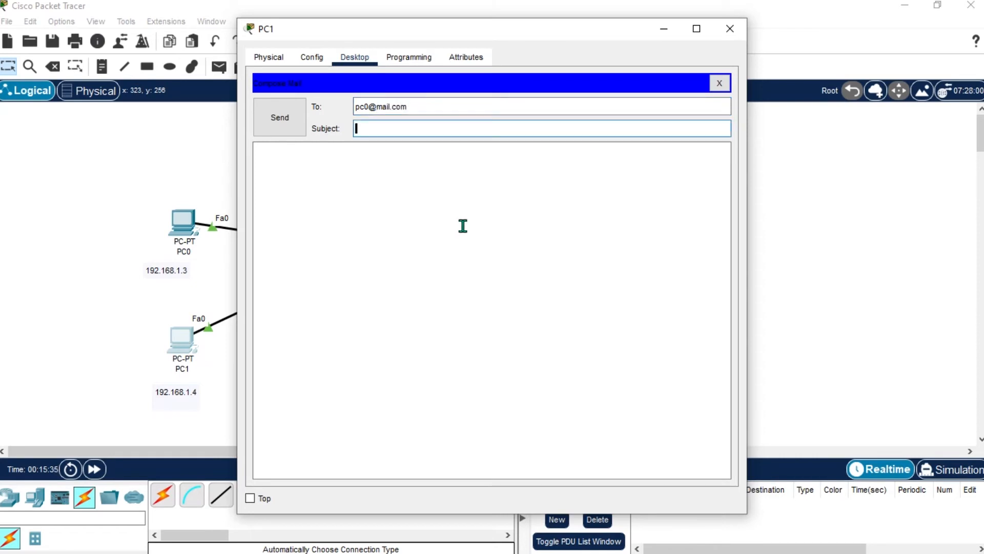
type("testing")
key("Tab")
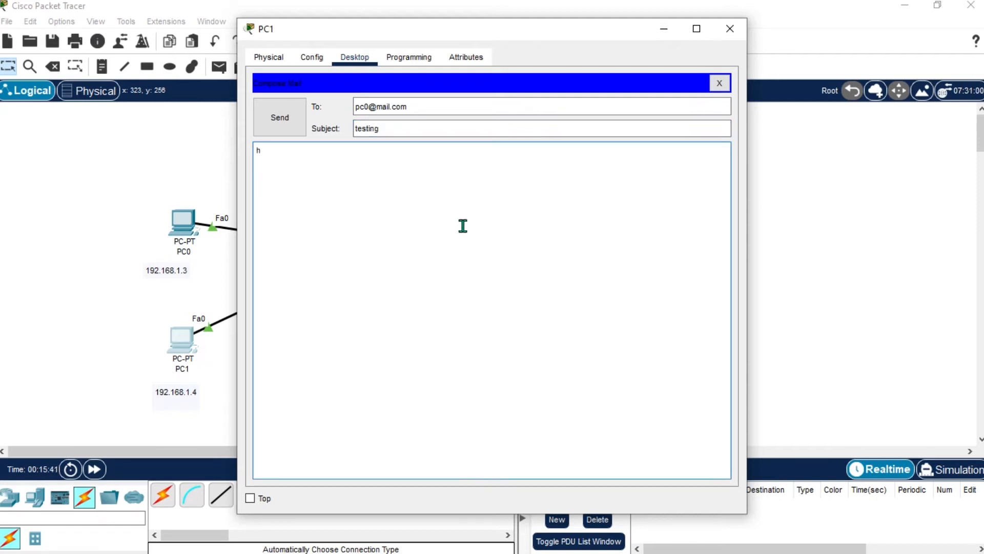
key("Tab")
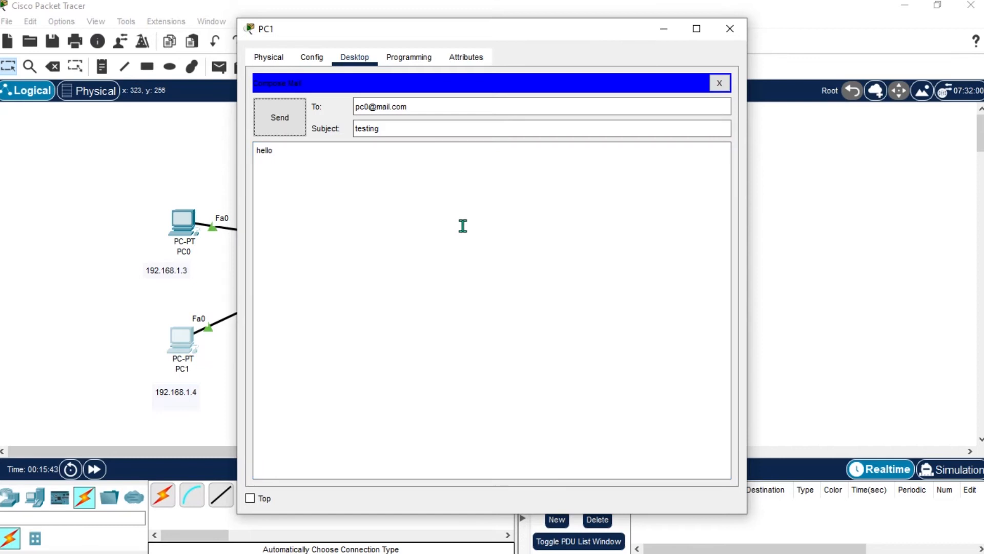
left_click(273, 118)
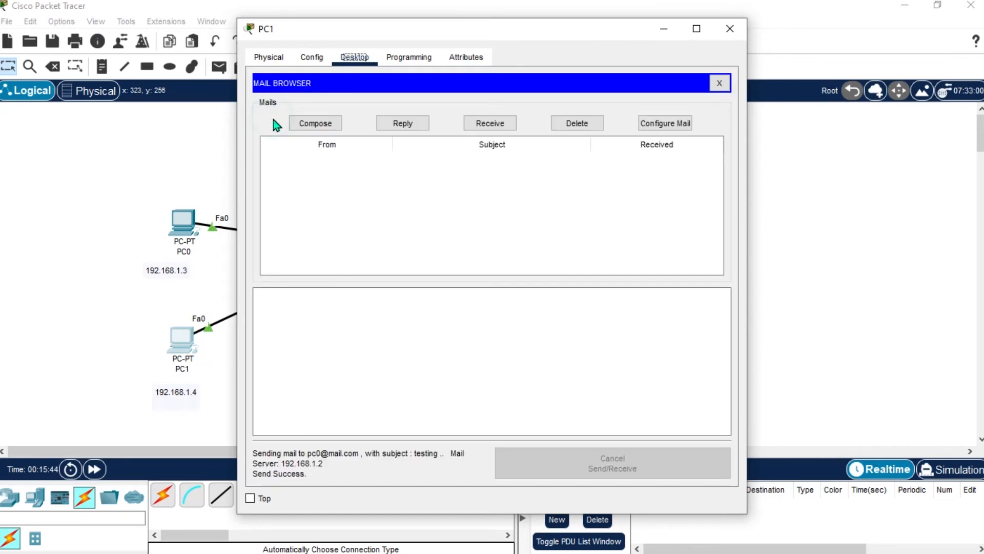
Step: Switch to PC0's mail browser and receive its incoming mail
left_click(331, 472)
left_click(184, 231)
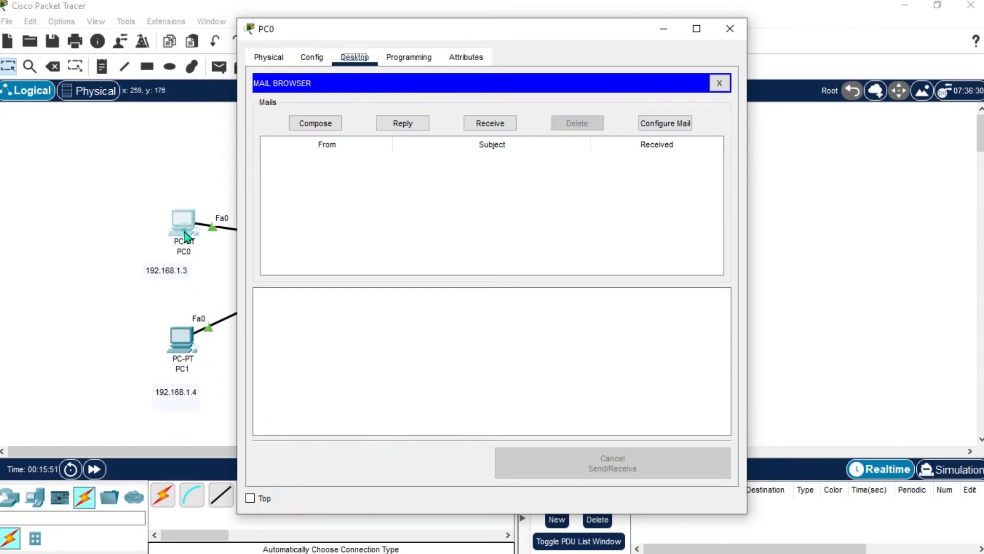
left_click(478, 124)
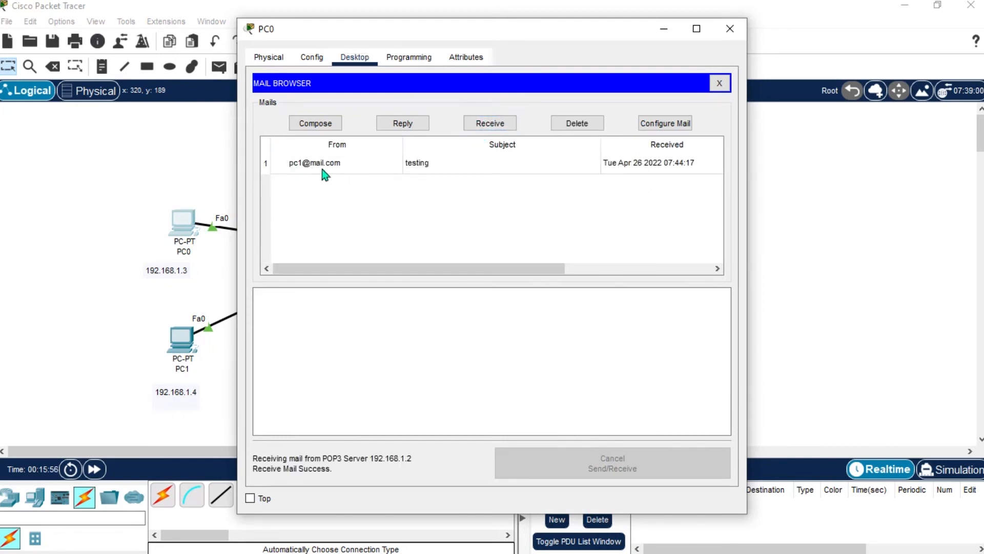
Step: Compose an email from PC0 to PC1's address with the subject "testing reply" and the message "hgjhghjg", and send it
left_click(339, 128)
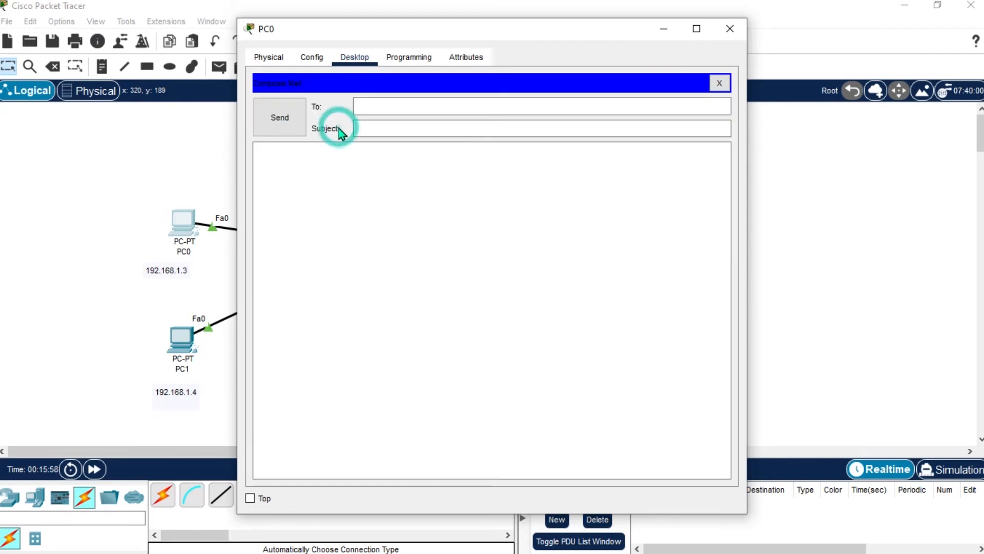
left_click(378, 111)
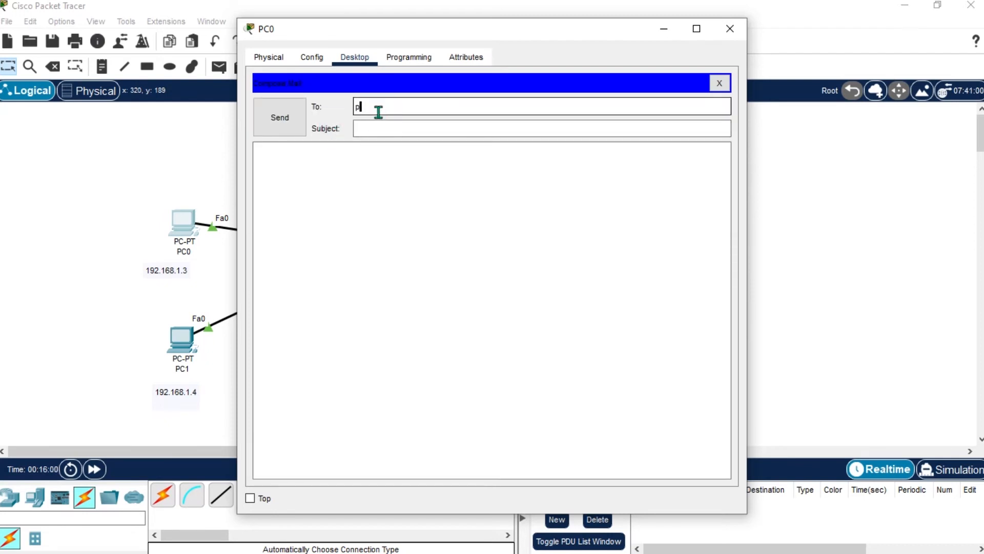
type("pc1@mail.com")
key("Tab")
type("tes")
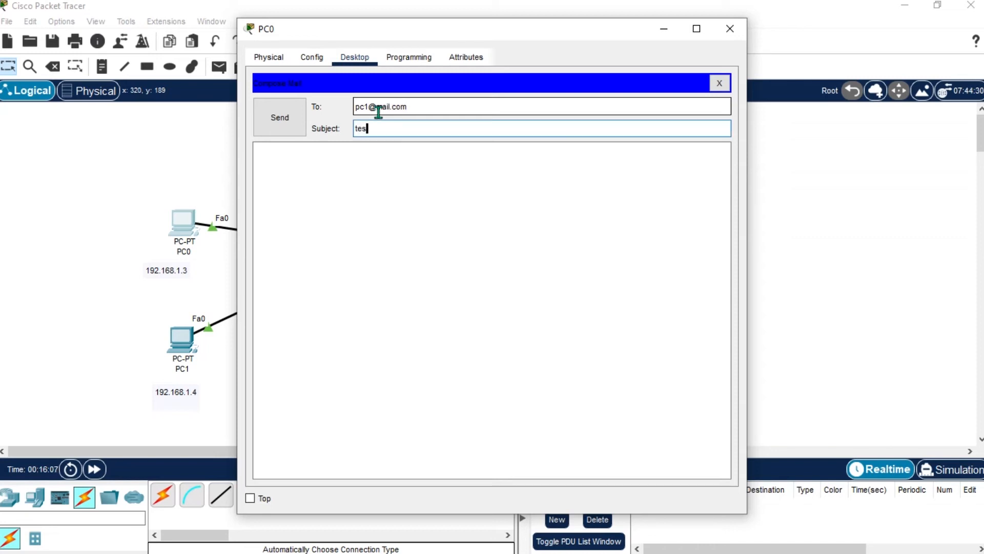
type("ting reply")
key("Tab")
type("hgjhghjg")
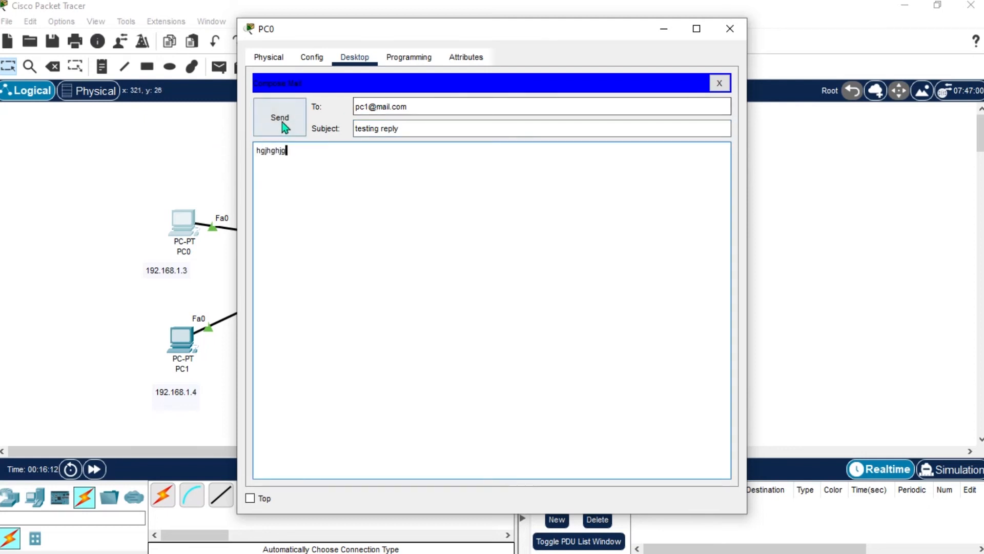
left_click(296, 121)
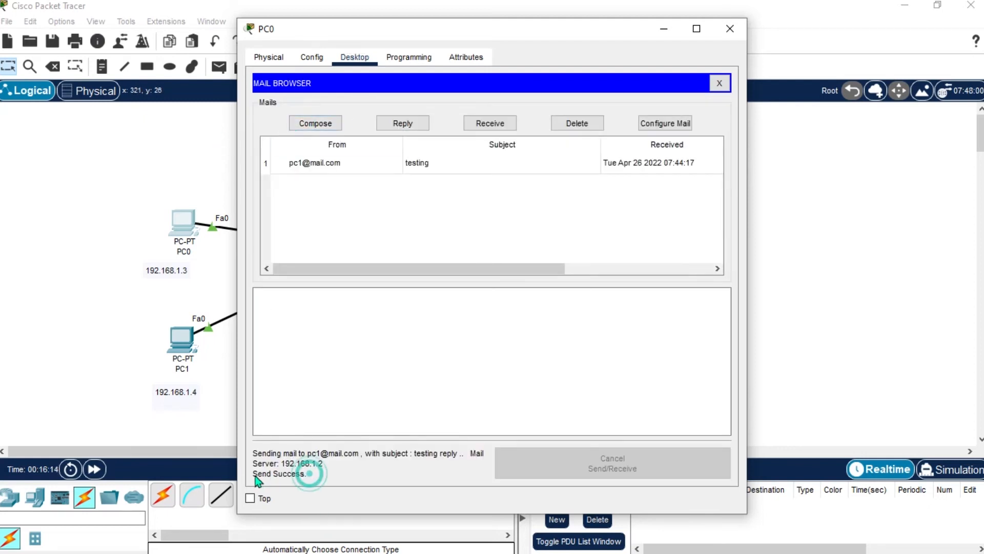
Step: Receive mail on PC0 and then on PC1, and close PC1's window
left_click(483, 125)
left_click(172, 353)
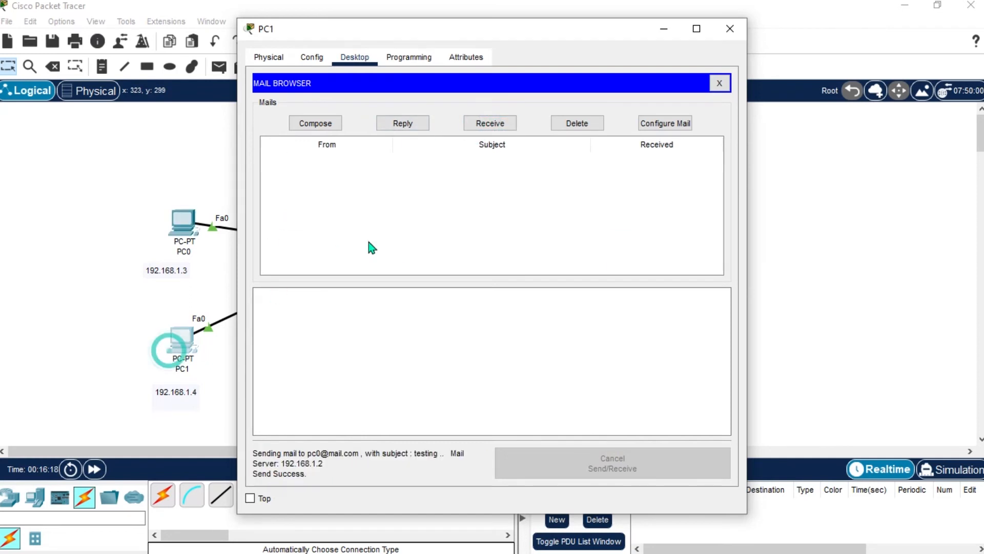
left_click(493, 124)
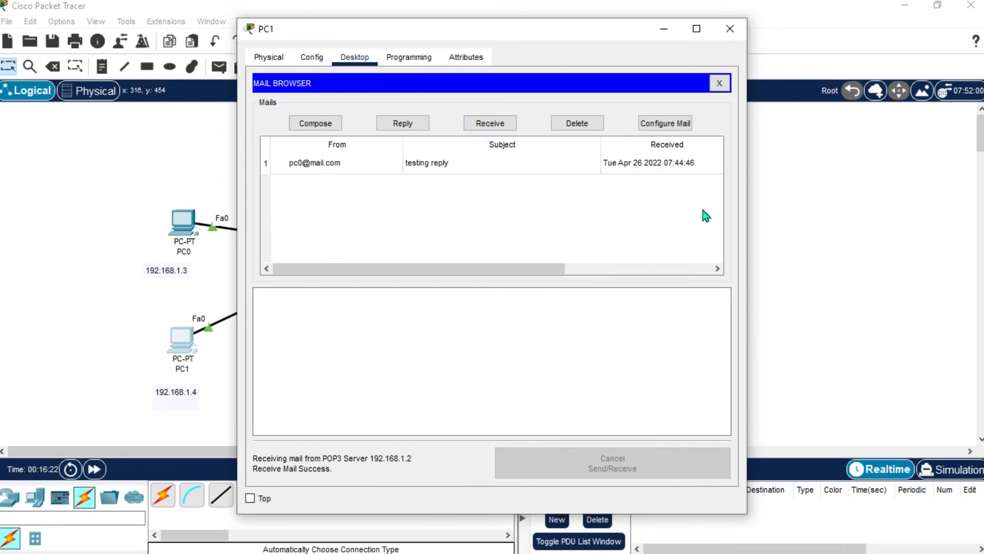
left_click(730, 29)
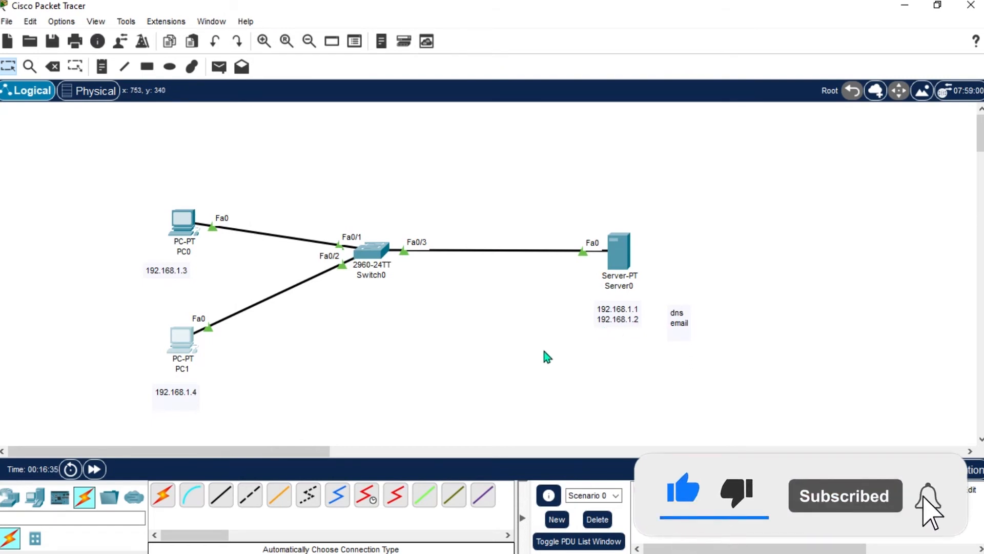
Step: Change PC0's incoming and outgoing mail servers to the domain name mail.com and save the mail configuration
left_click(193, 233)
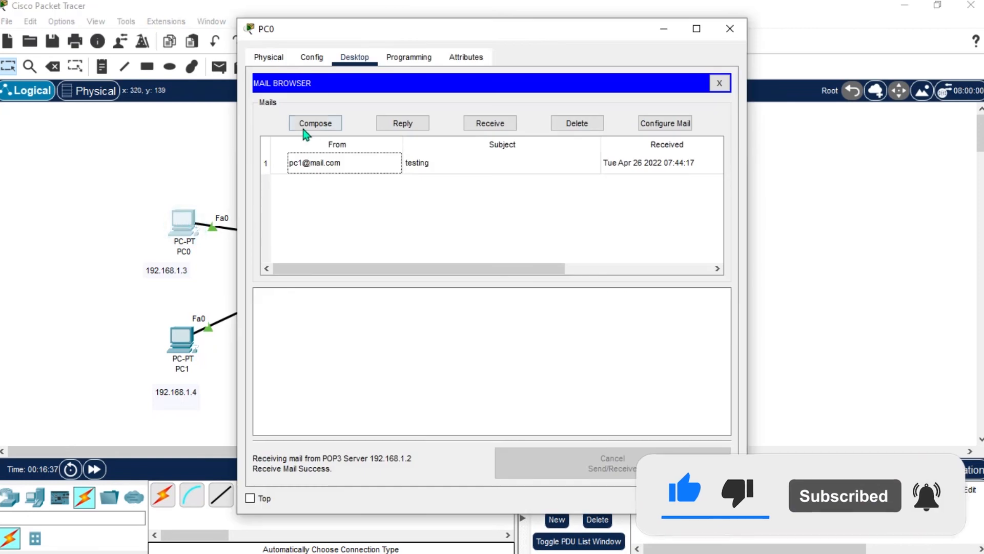
left_click(685, 124)
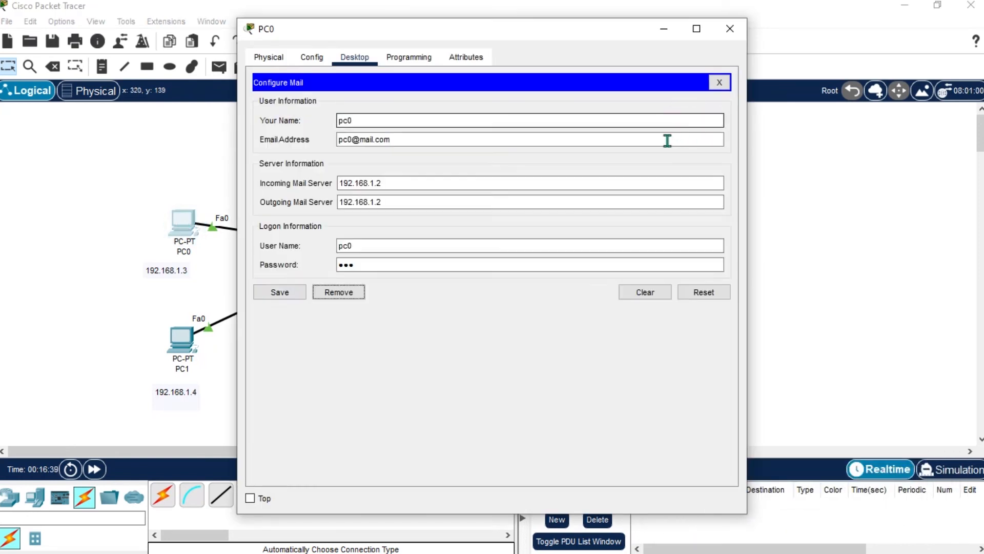
left_click(432, 183)
double_click(472, 180)
type("mail.com")
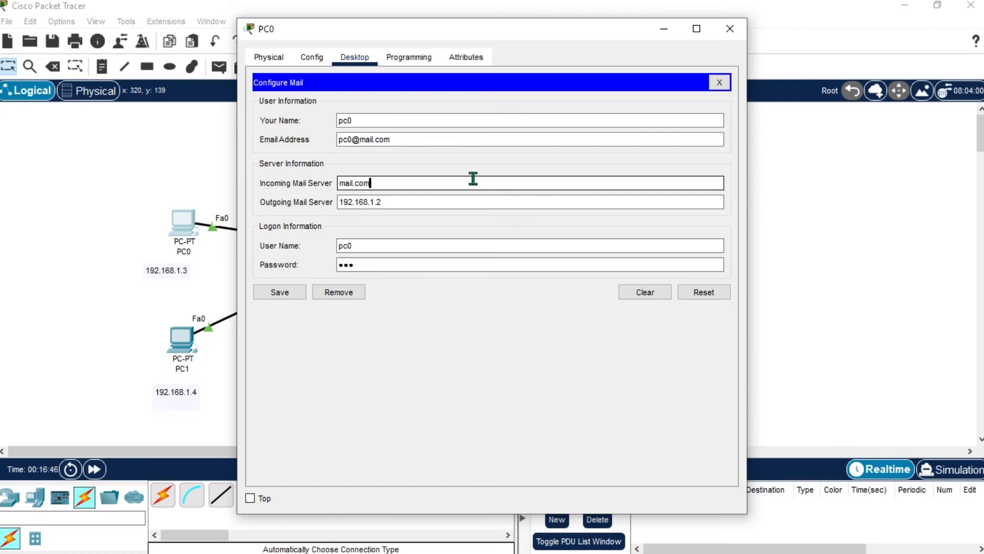
key("Tab")
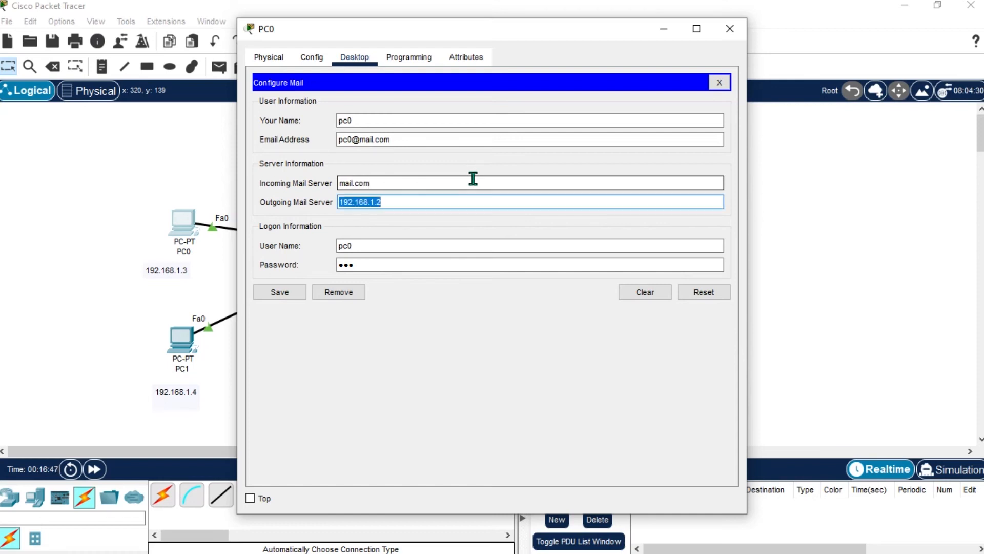
type("mail.com")
key("Tab")
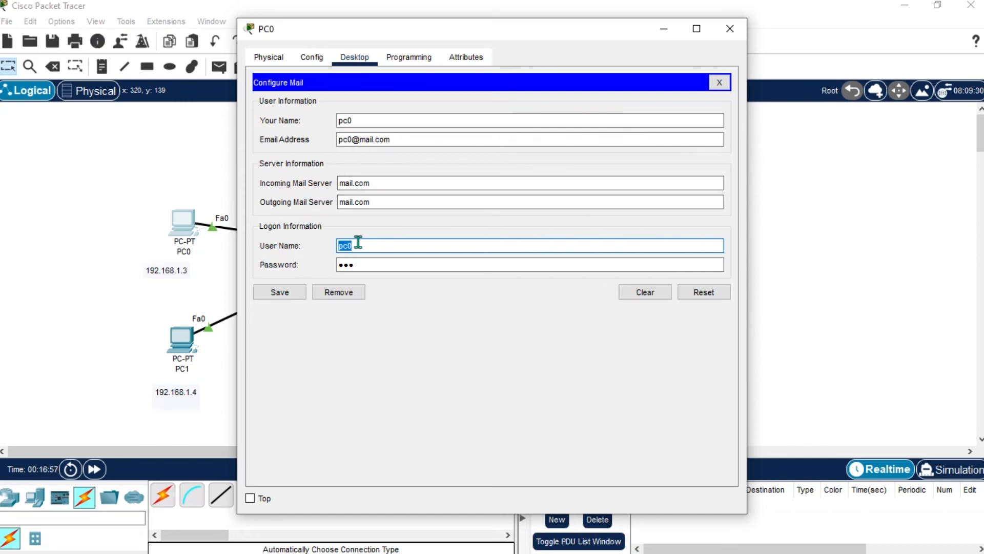
left_click(294, 290)
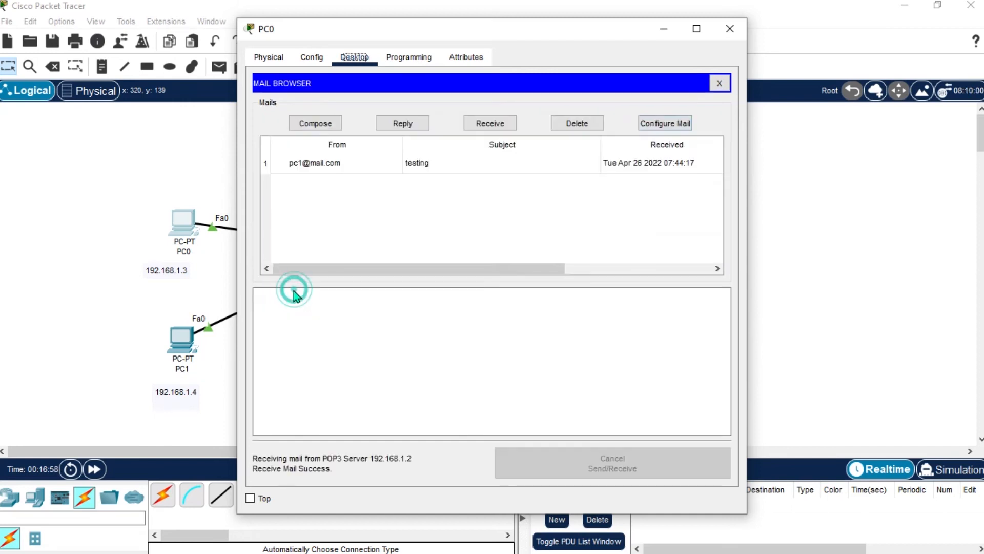
Step: Compose another email on PC0 with the subject "testing reply 1", add "jhgjgkjhg" to the message, and send it to PC1
left_click(314, 128)
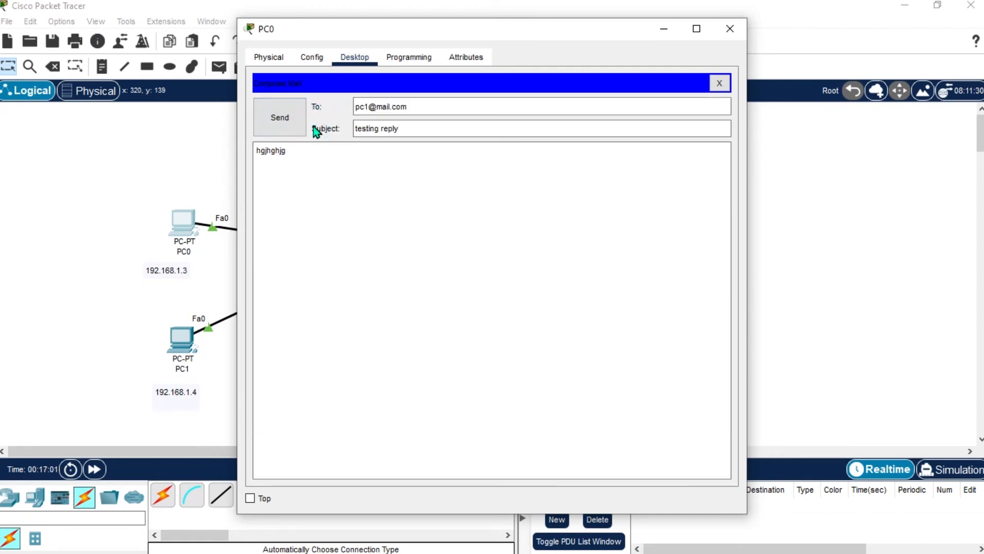
left_click(423, 129)
type("1")
left_click(350, 169)
type("jhgjgkjhg")
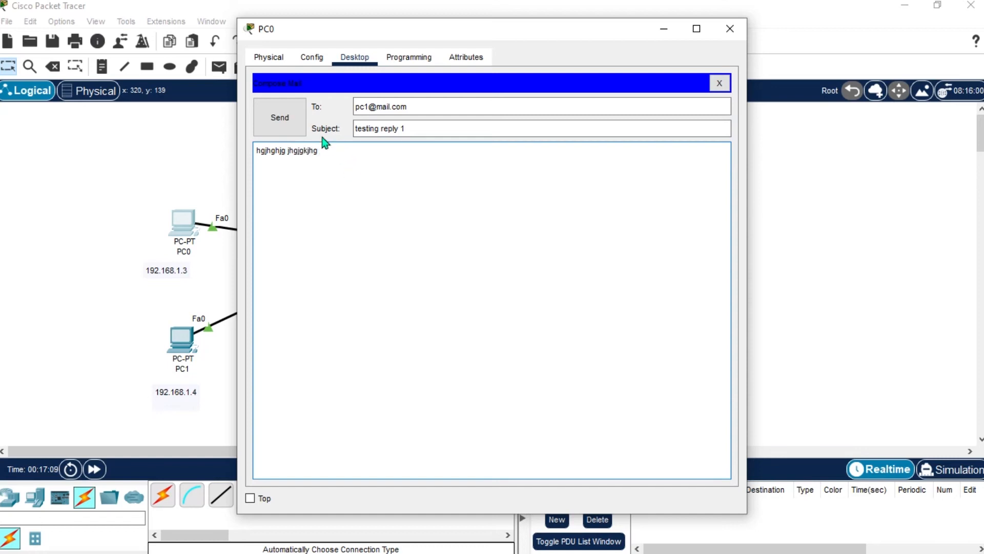
left_click(285, 118)
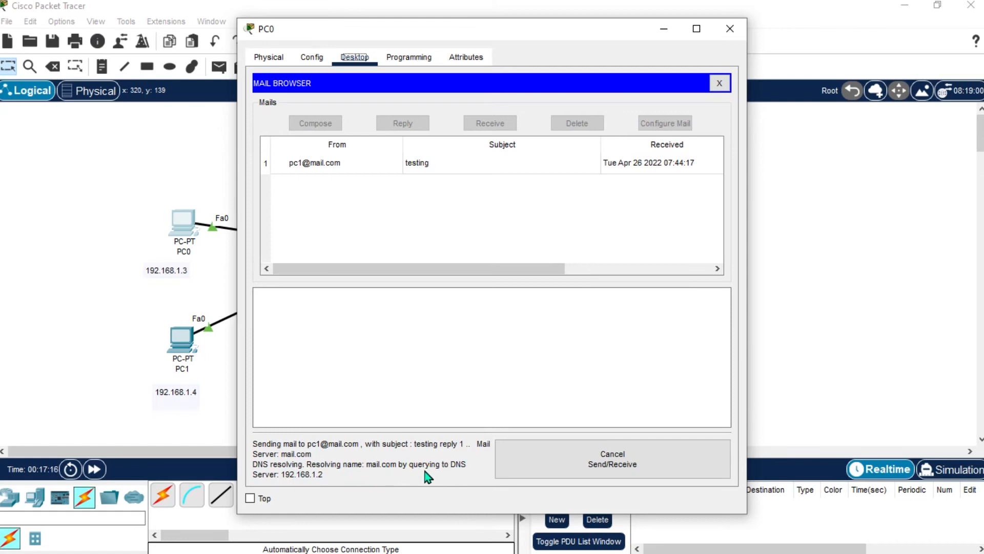
Step: Check the DNS service settings on Server0 and the mail sending status on PC0
left_click(811, 193)
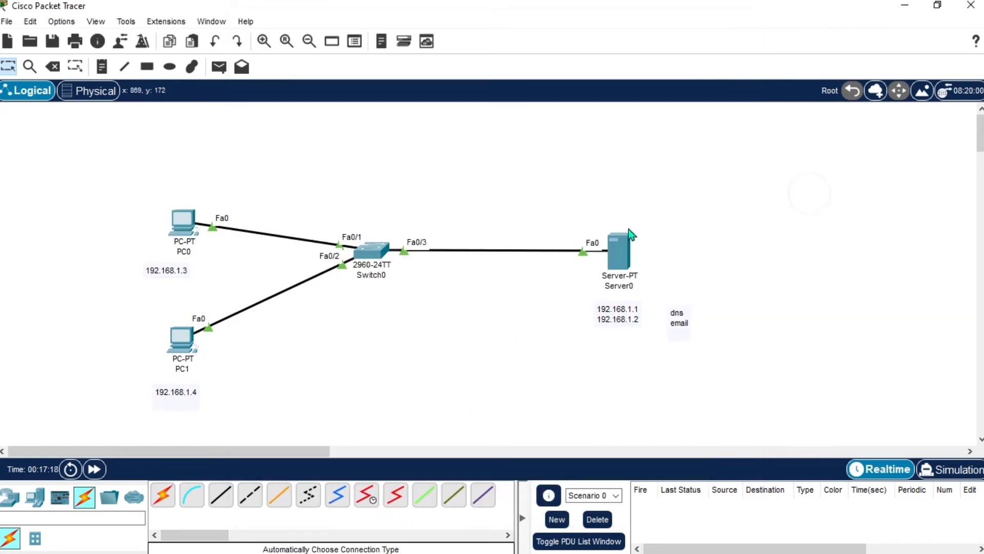
left_click(610, 256)
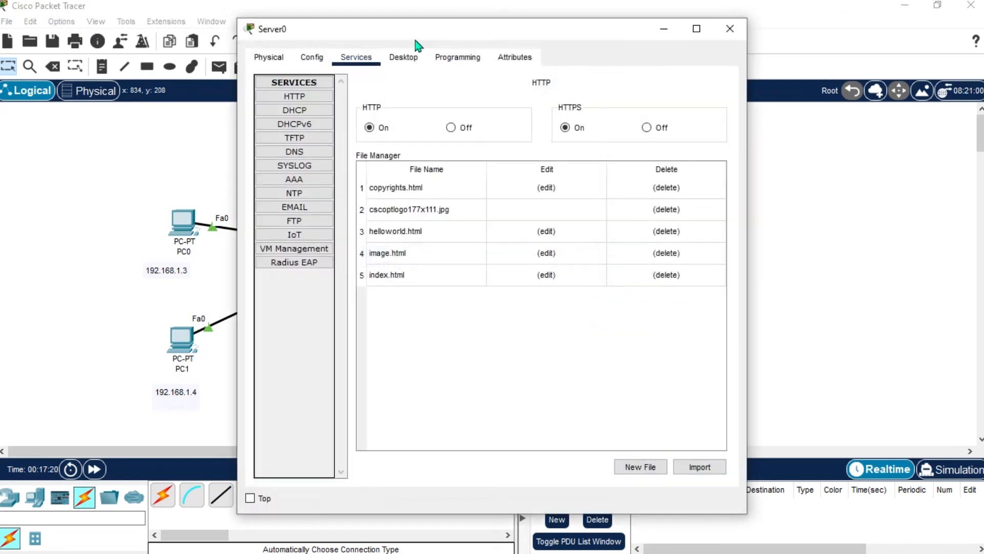
left_click(288, 151)
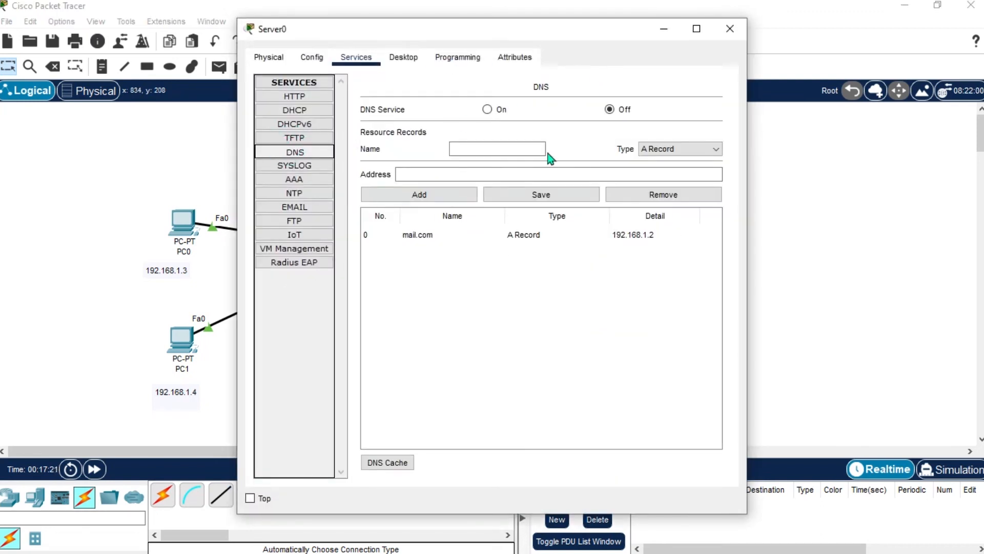
left_click(187, 229)
left_click(187, 229)
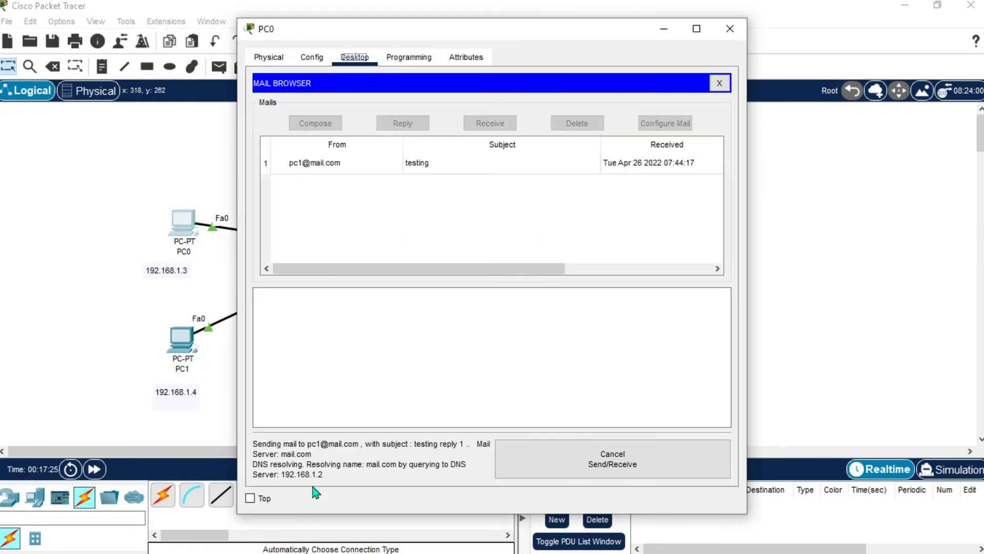
left_click(866, 280)
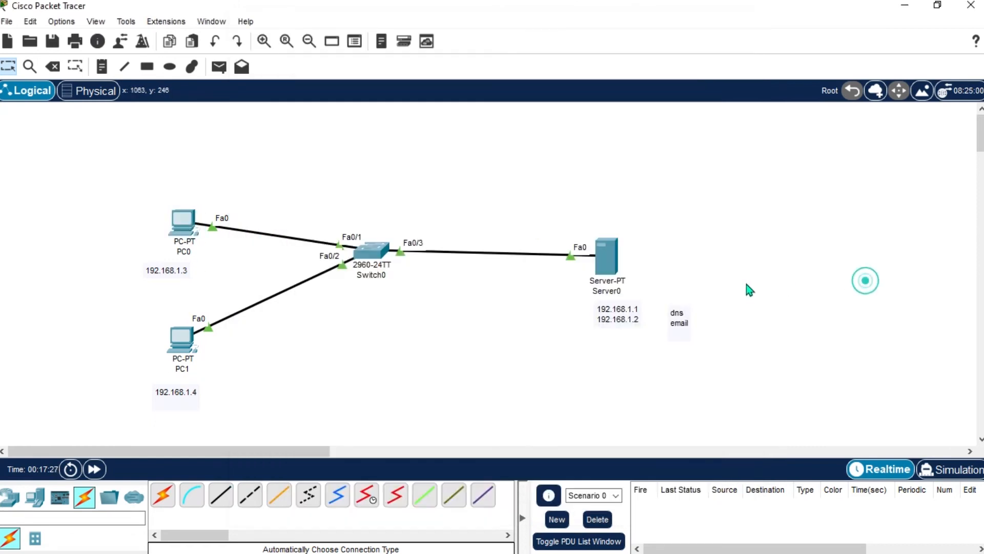
Step: Turn on the DNS service on Server0 and close the server's window
left_click(613, 242)
left_click(487, 109)
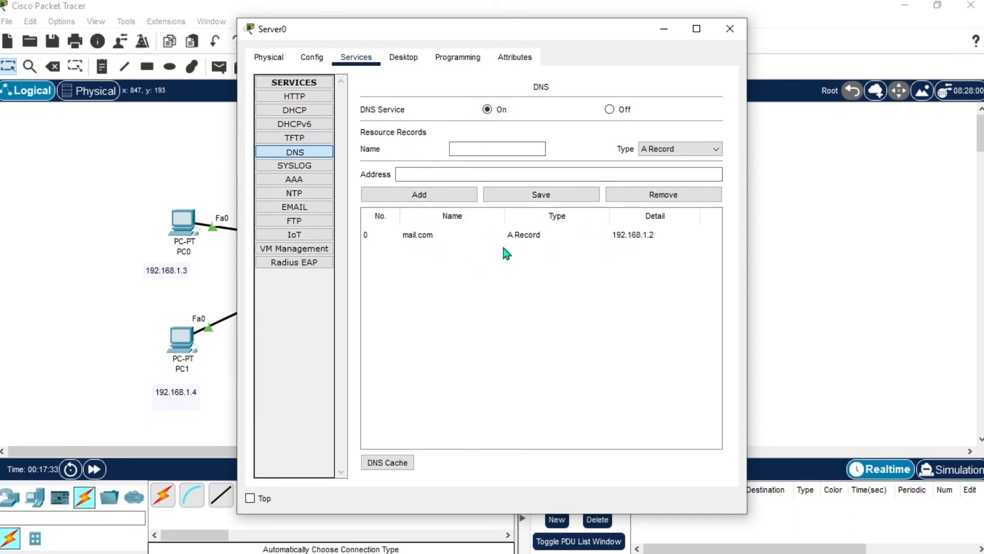
left_click(729, 29)
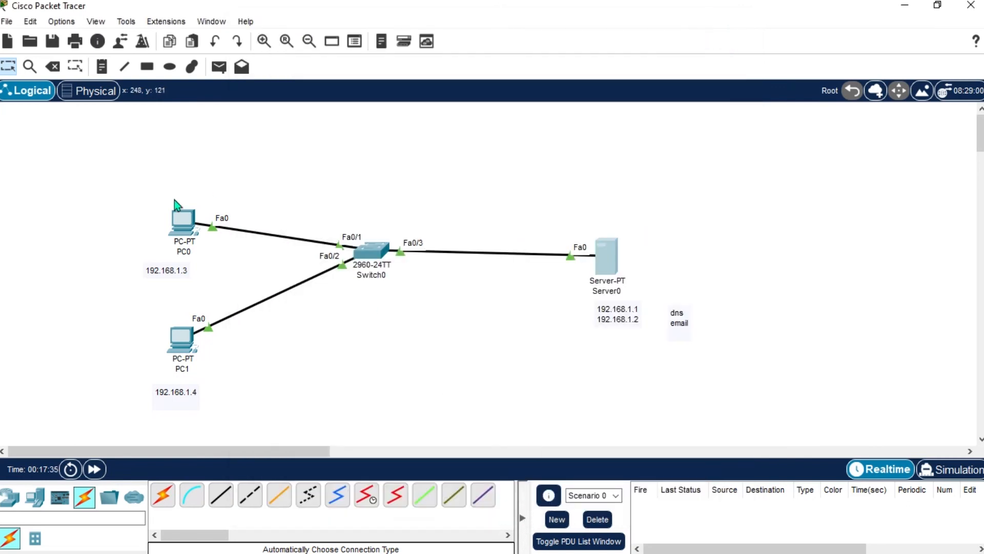
Step: Cancel the pending send on PC0, send the composed "testing reply 1" email to PC1 again, and close PC0's window
left_click(181, 220)
left_click(595, 465)
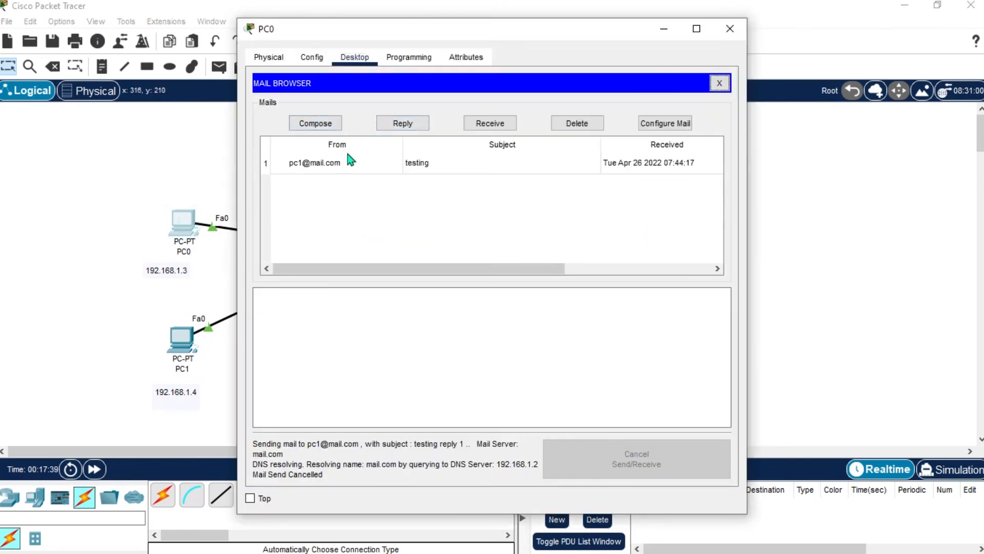
left_click(308, 125)
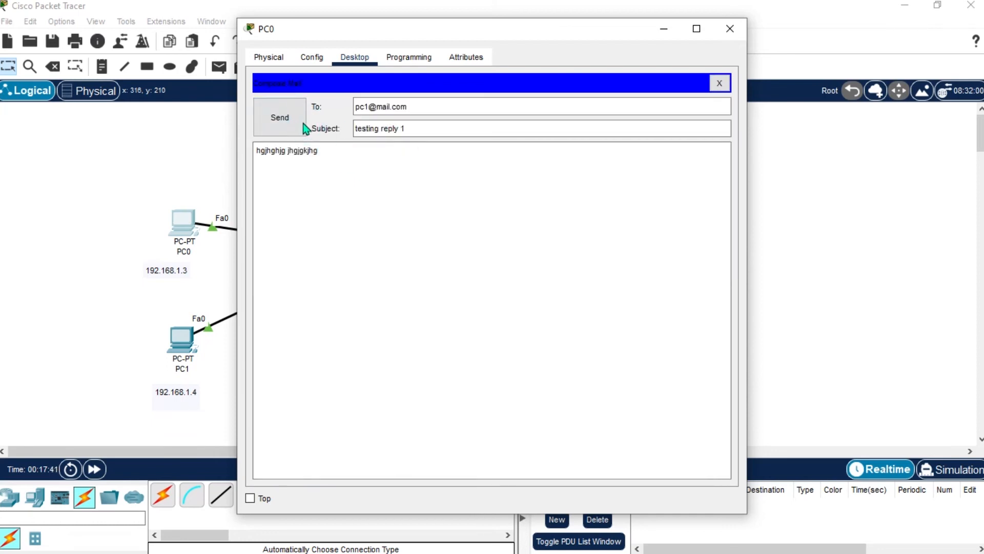
left_click(281, 125)
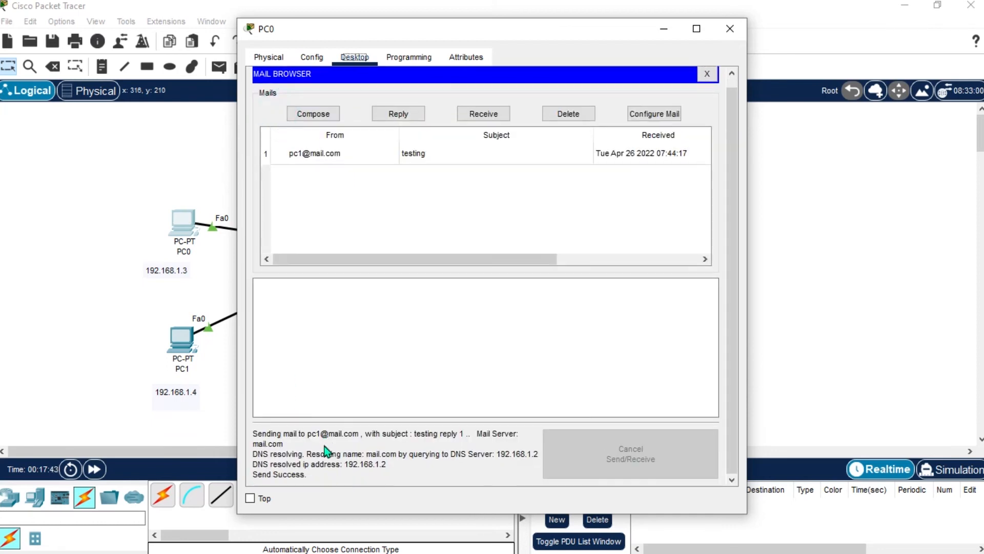
left_click(721, 29)
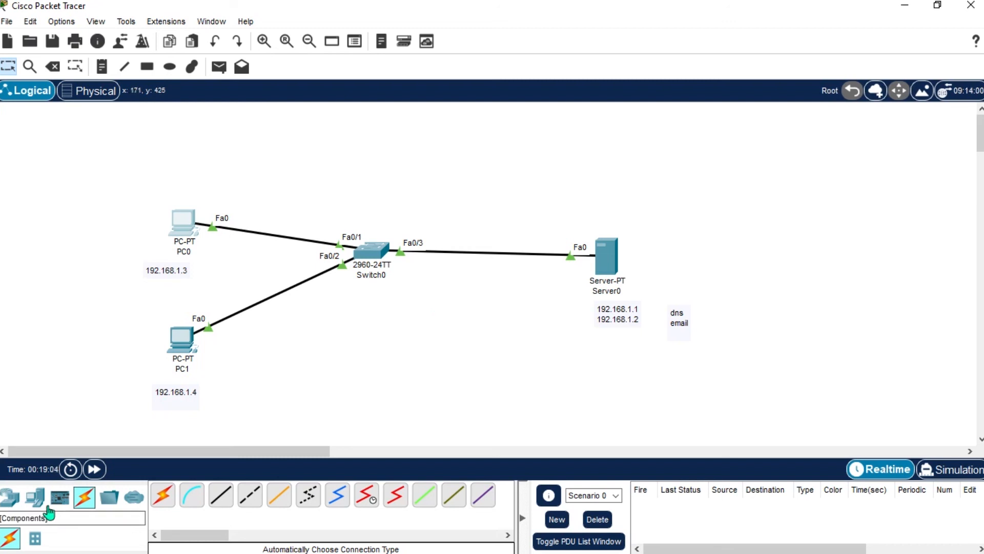
Step: Add a second generic server to the workspace below and between Switch0 and Server0
left_click(34, 496)
left_click_drag(221, 495, 515, 348)
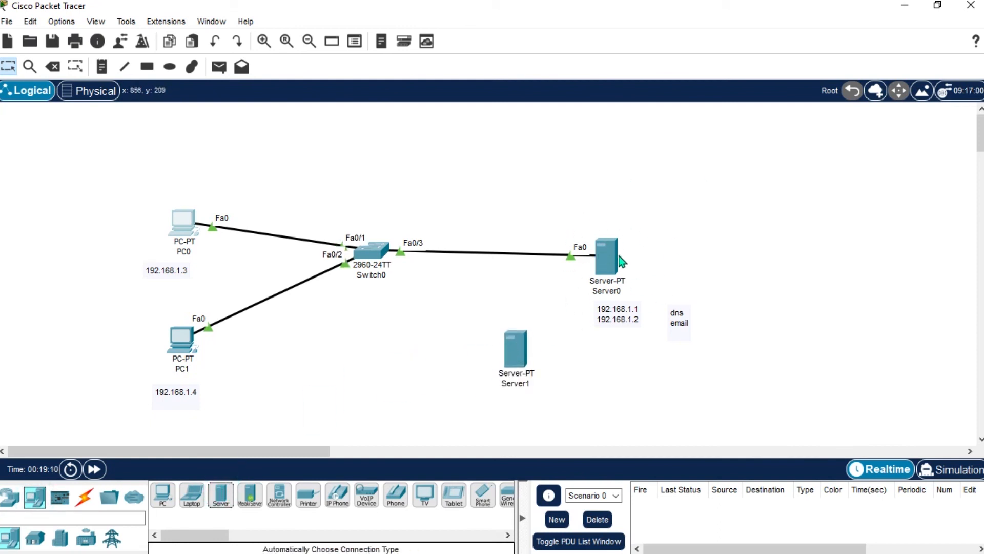
Step: Review the desktop applications and the available services on Server1, and close its window
mouse_move(622, 261)
mouse_move(519, 356)
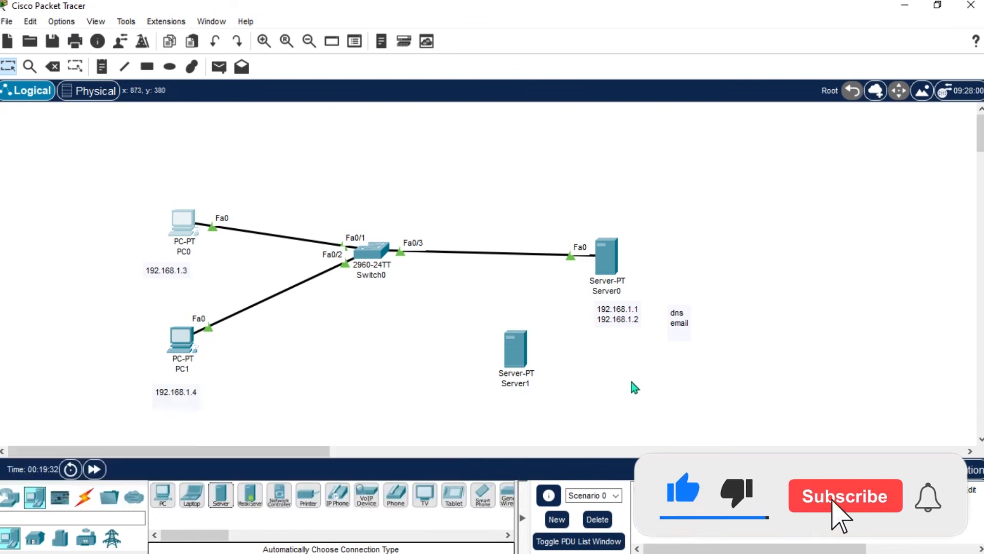
double_click(521, 360)
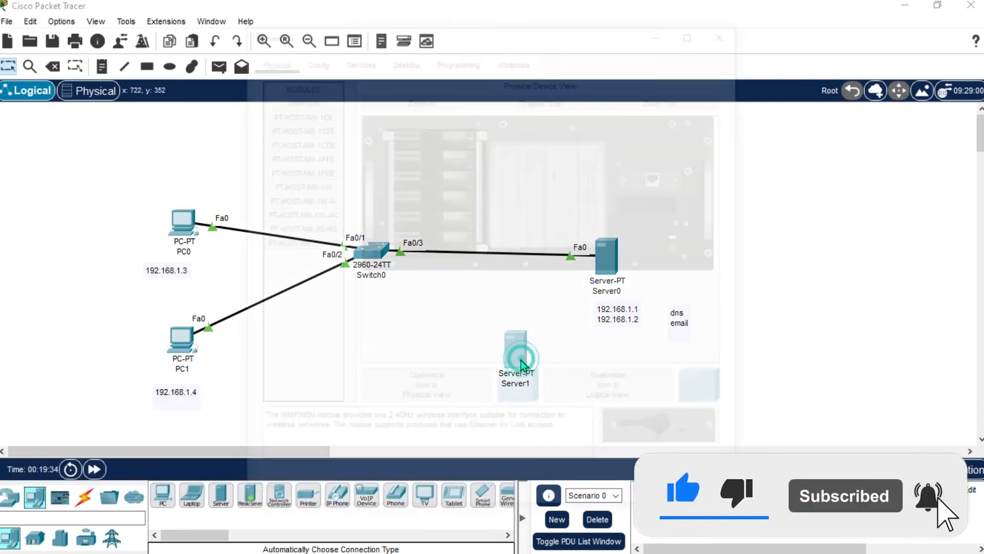
left_click(391, 56)
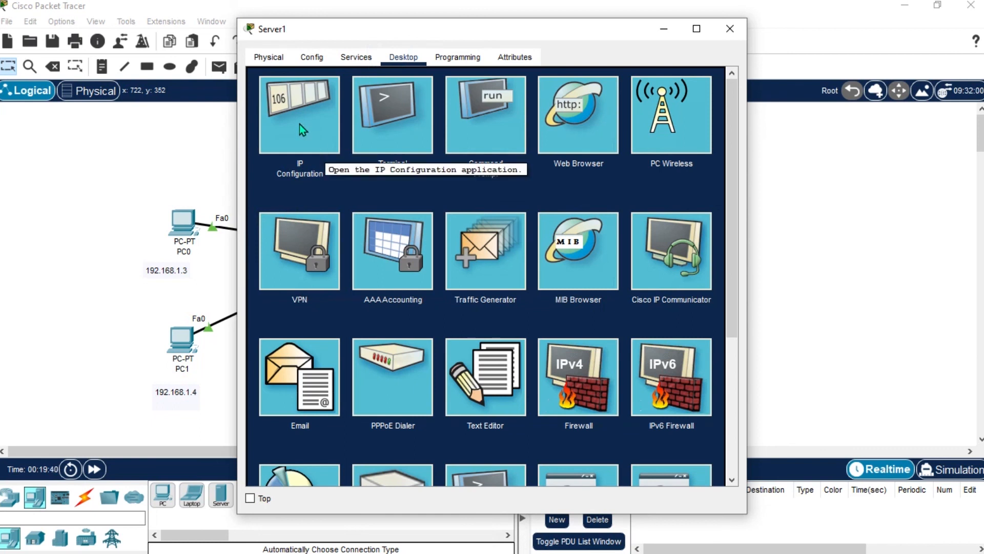
left_click(349, 58)
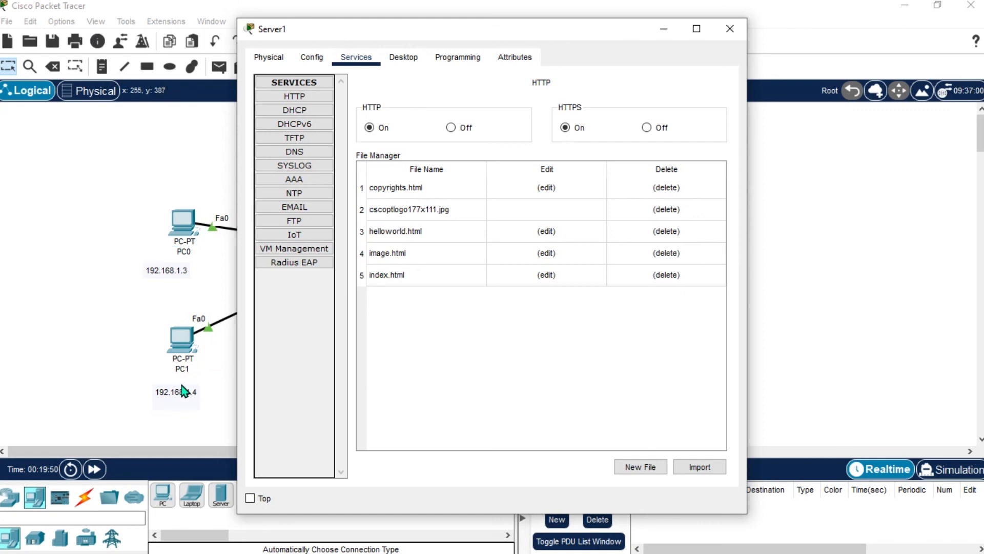
left_click(407, 57)
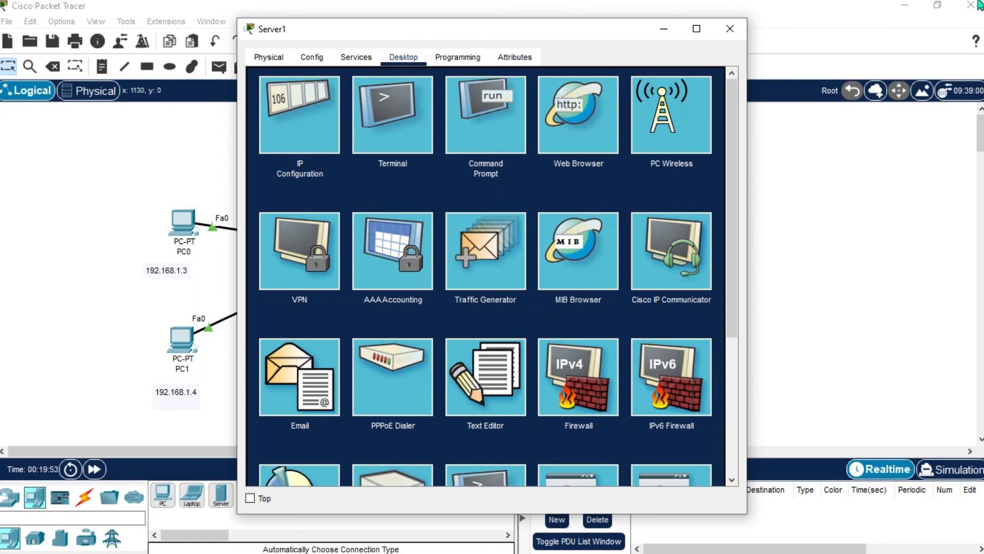
left_click(730, 28)
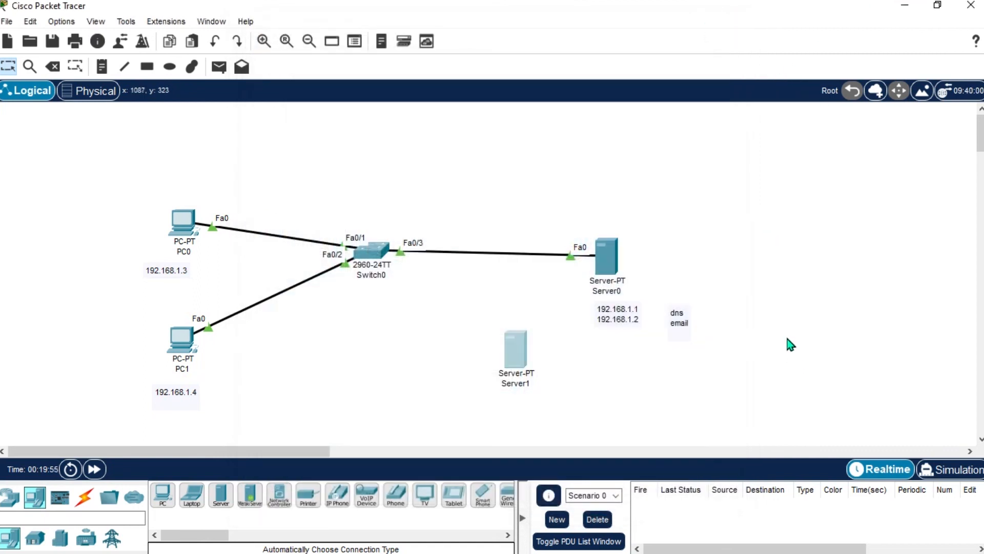